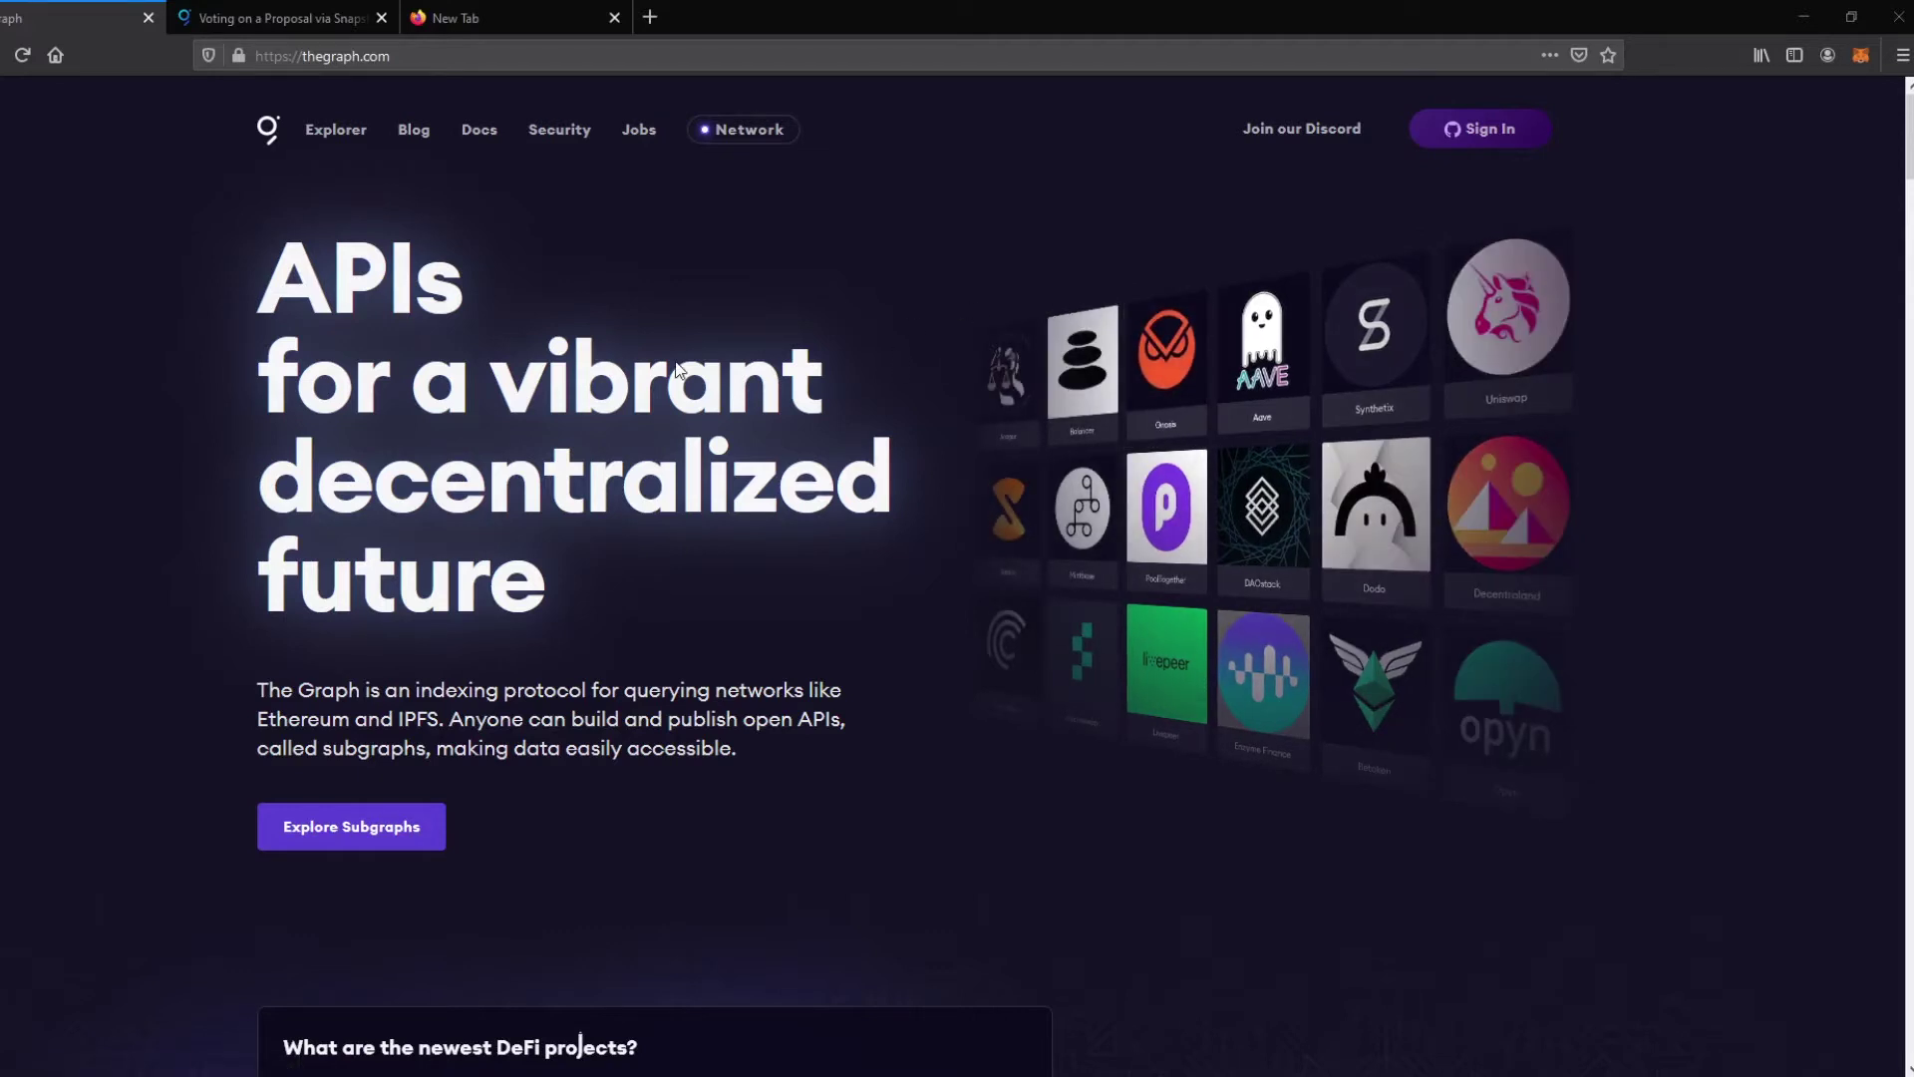
# - Search Snapshot for 'graph' and open The Graph (GRT) space's proposals
pyautogui.click(284, 16)
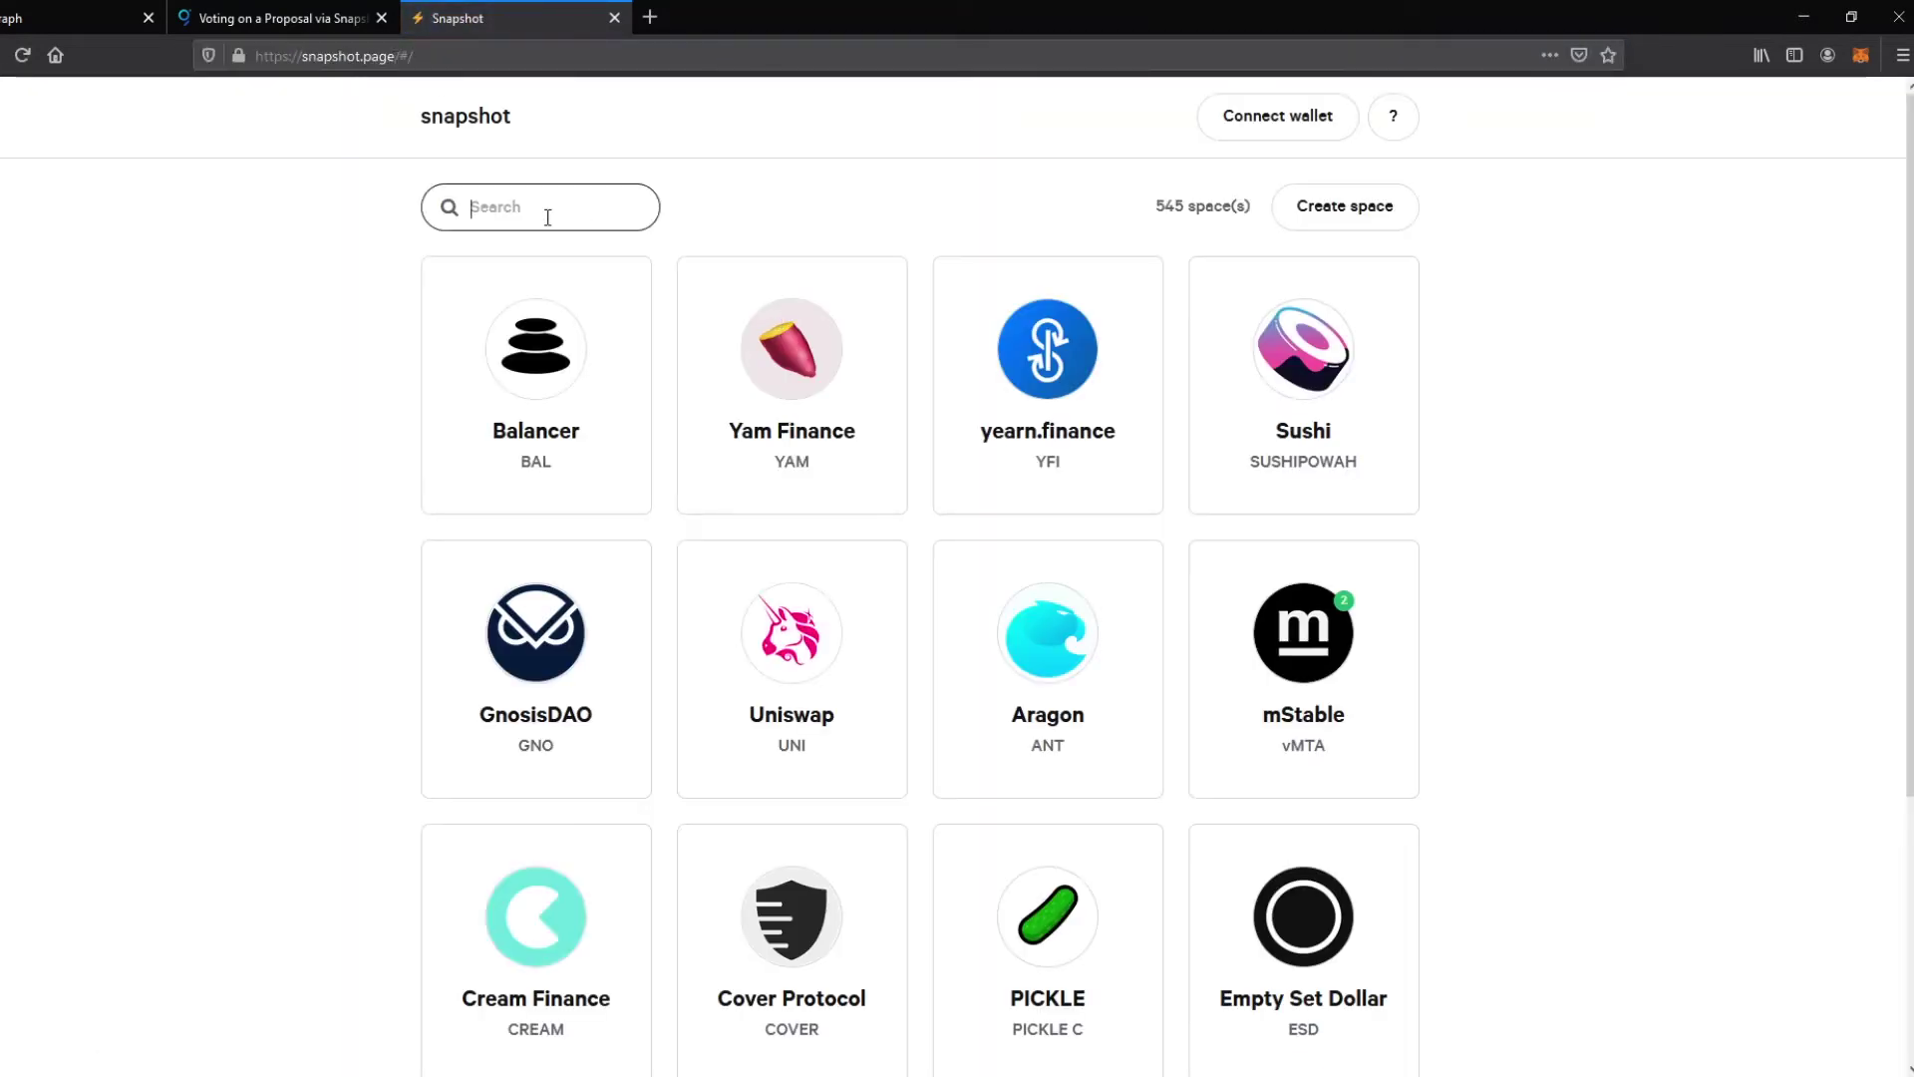
pyautogui.write('graph')
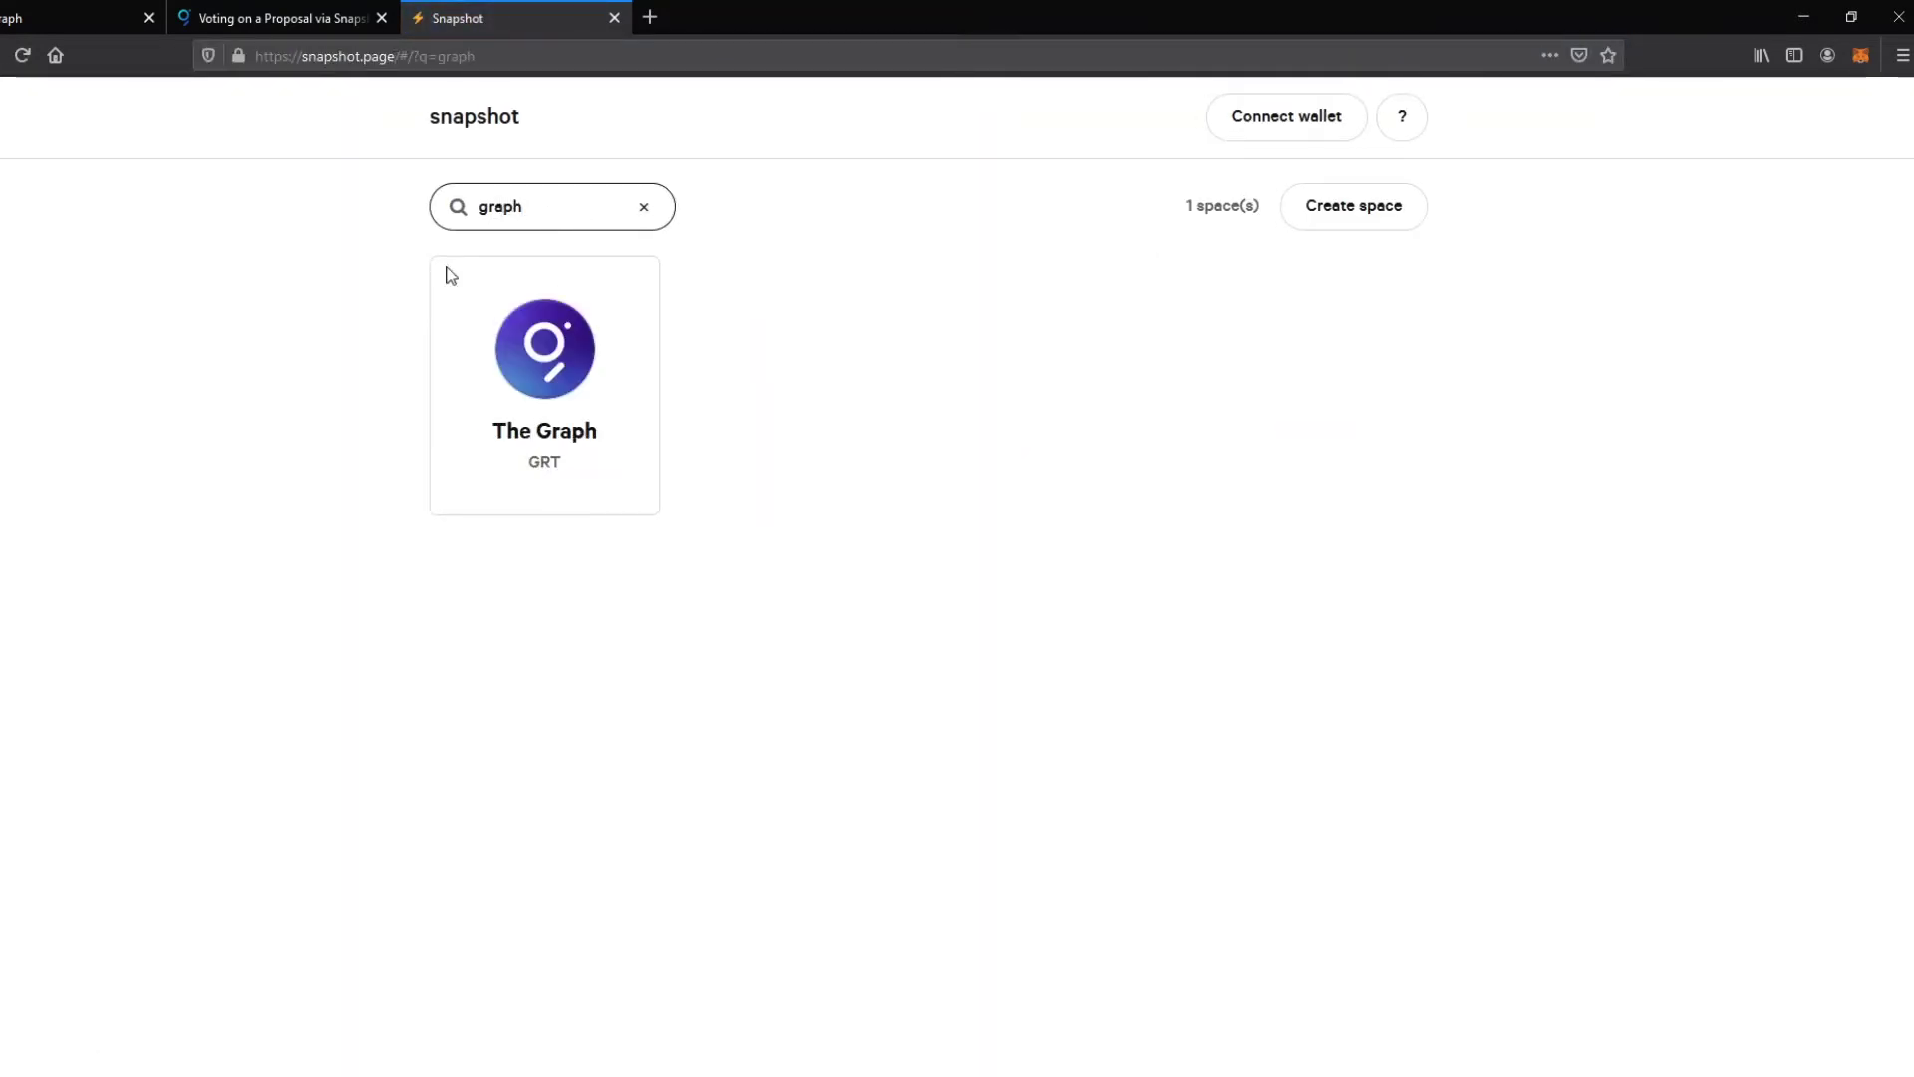
pyautogui.click(527, 377)
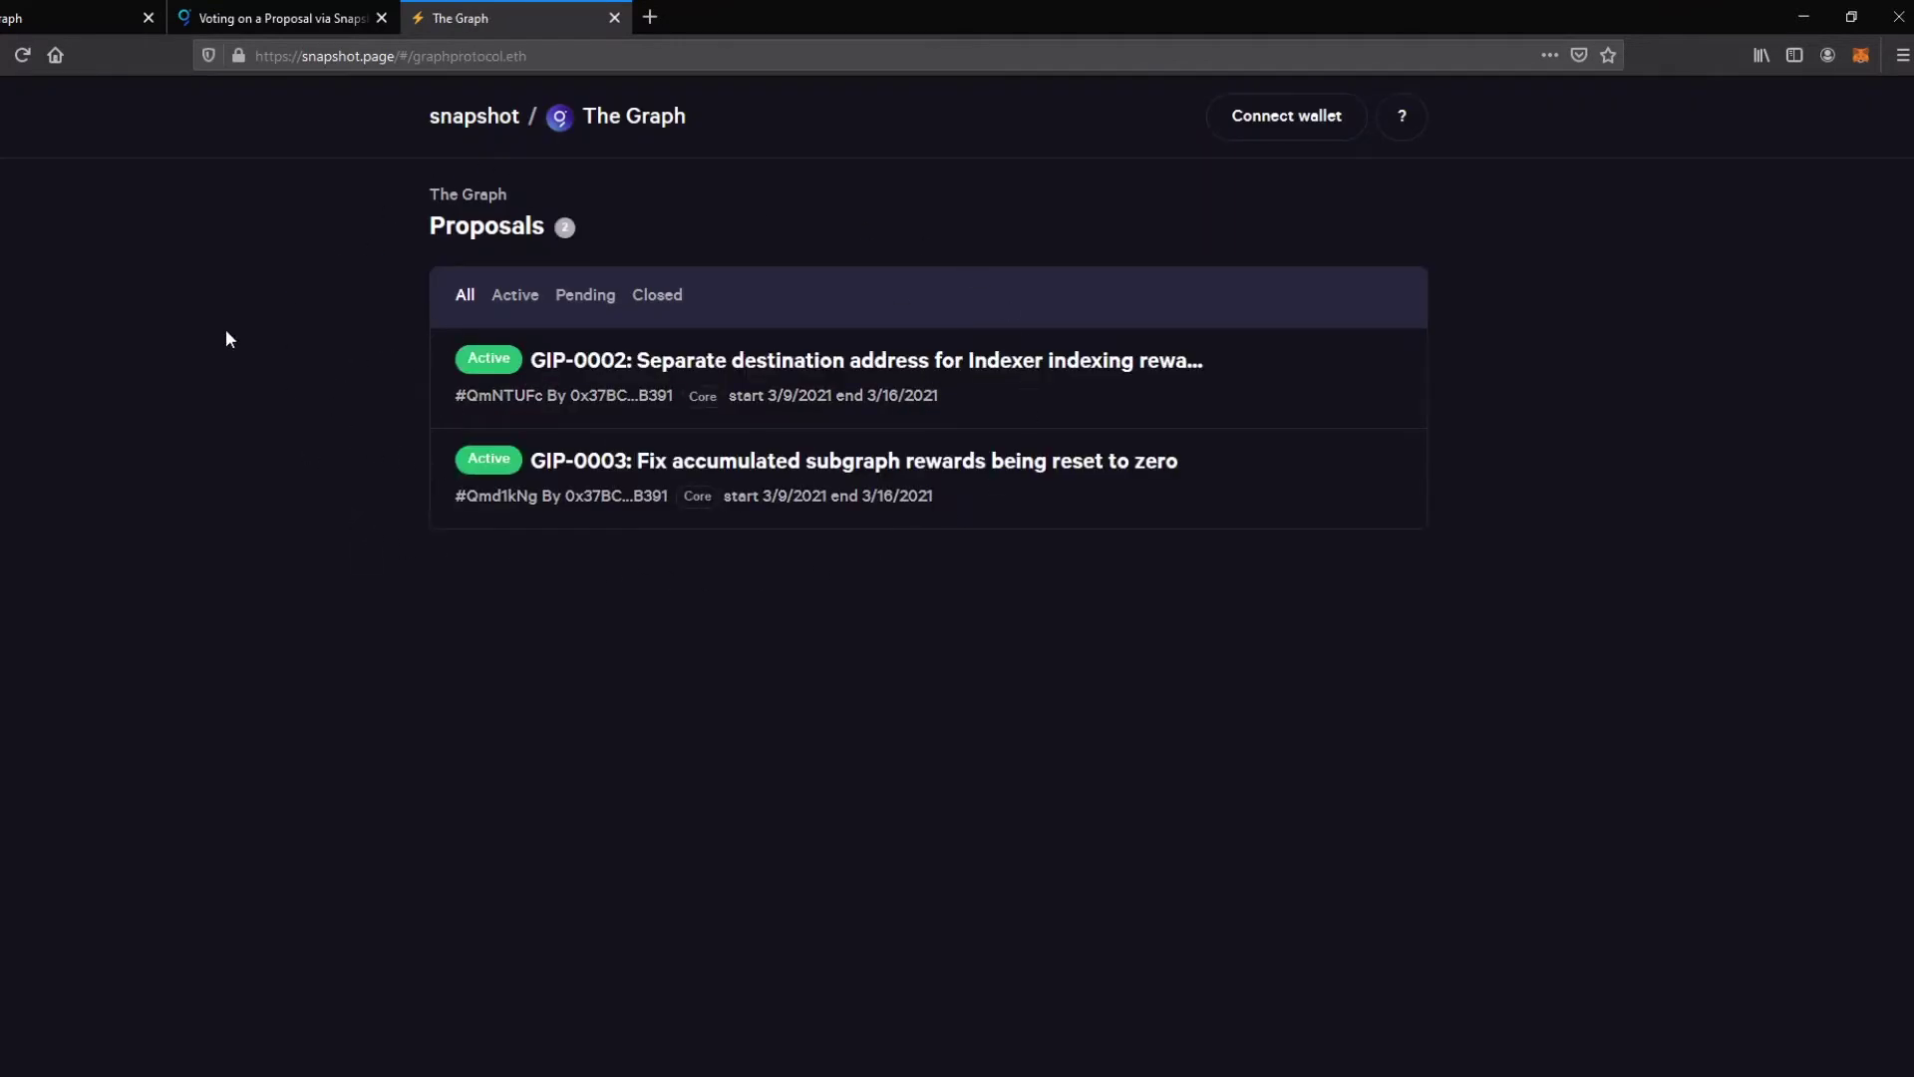
# - Open the GIP-0002 rewards-destination proposal in a new tab and start connecting a wallet
pyautogui.rightClick(622, 368)
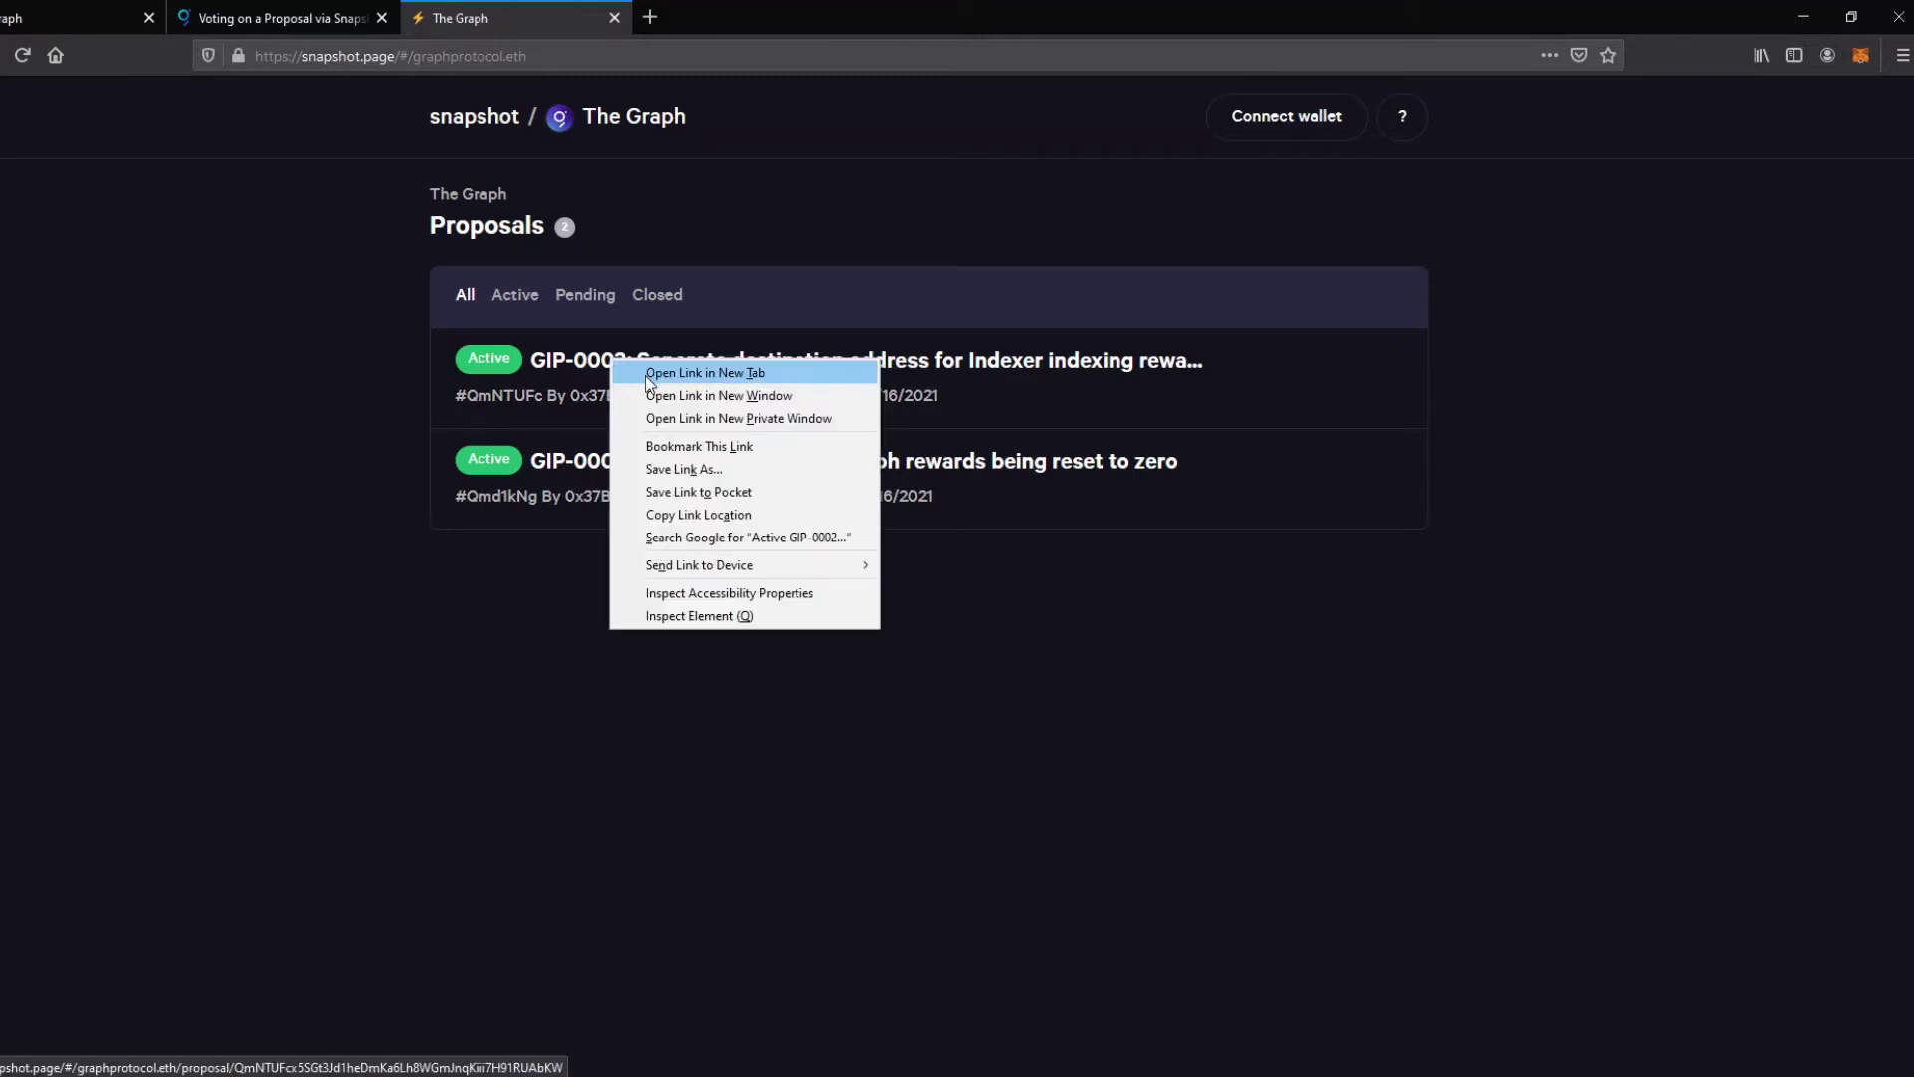
pyautogui.click(647, 382)
pyautogui.click(680, 21)
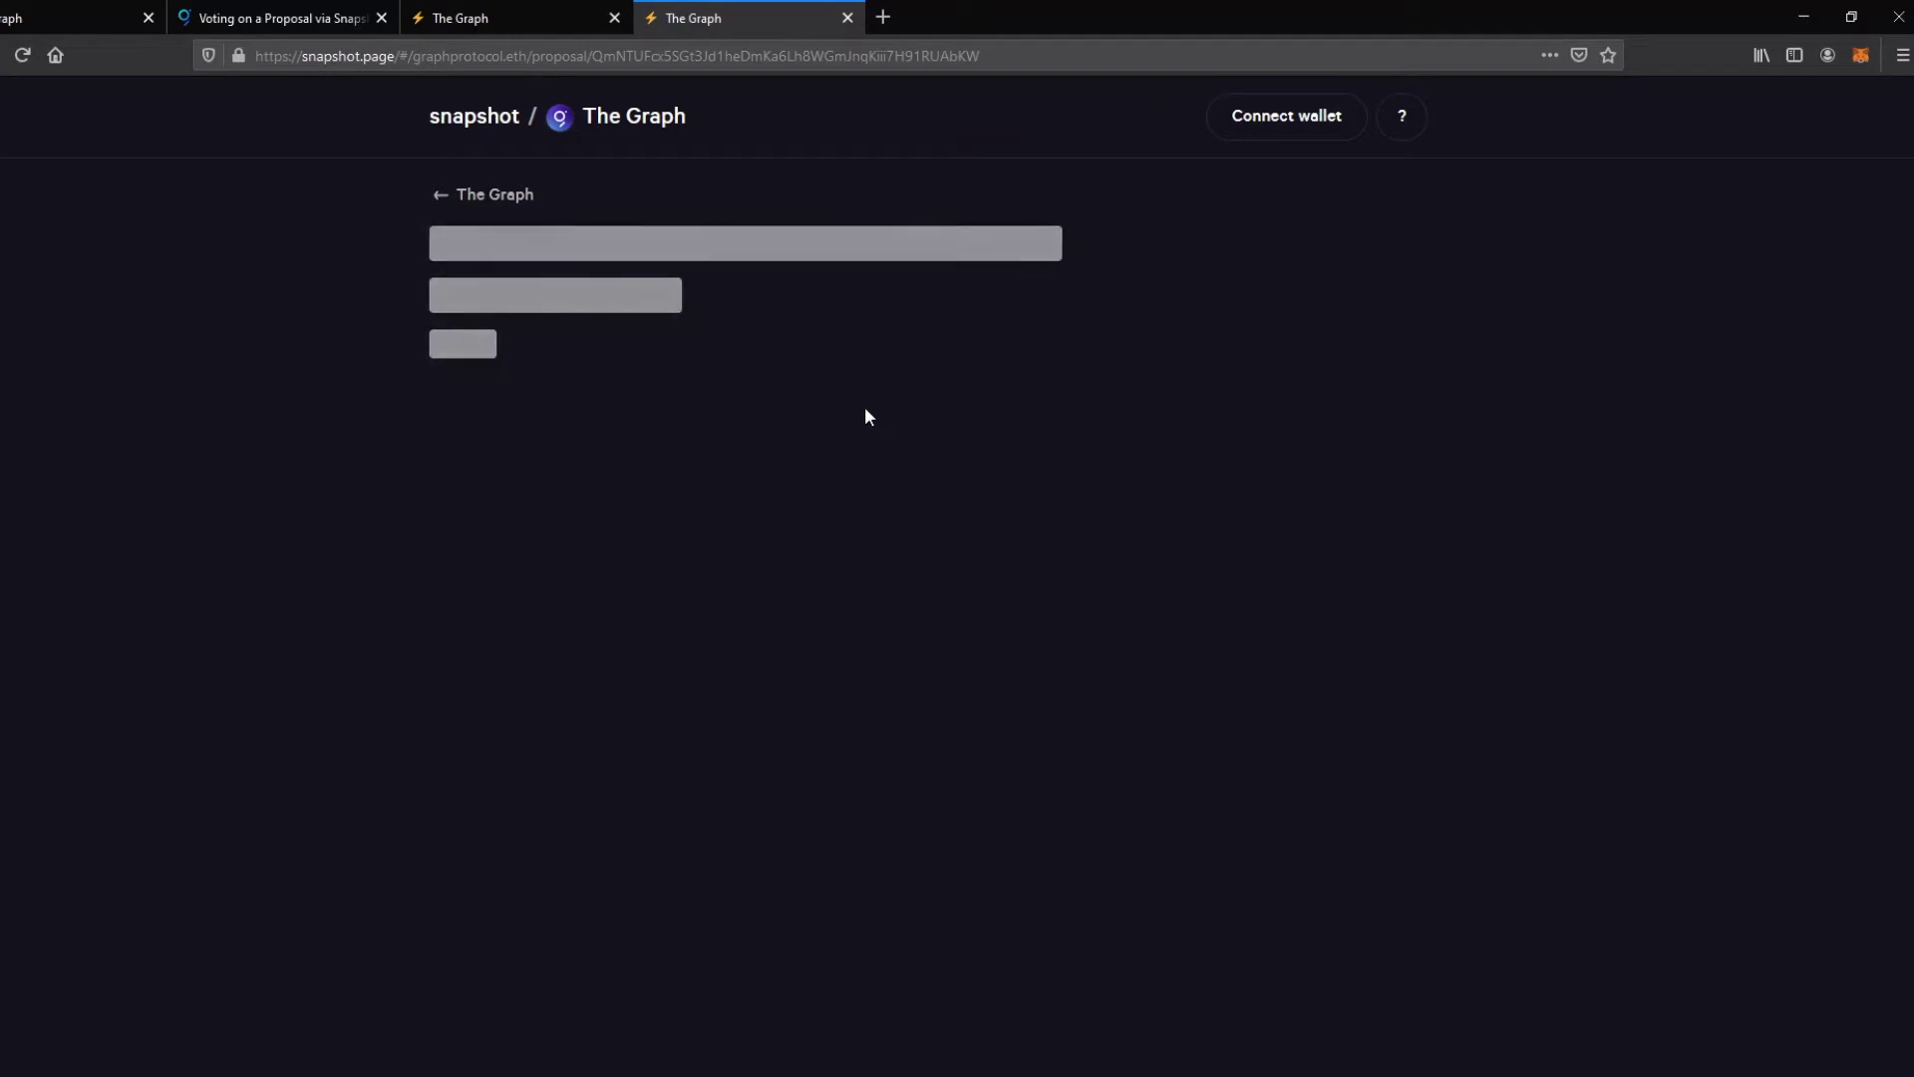
pyautogui.scroll(-3, 839, 401)
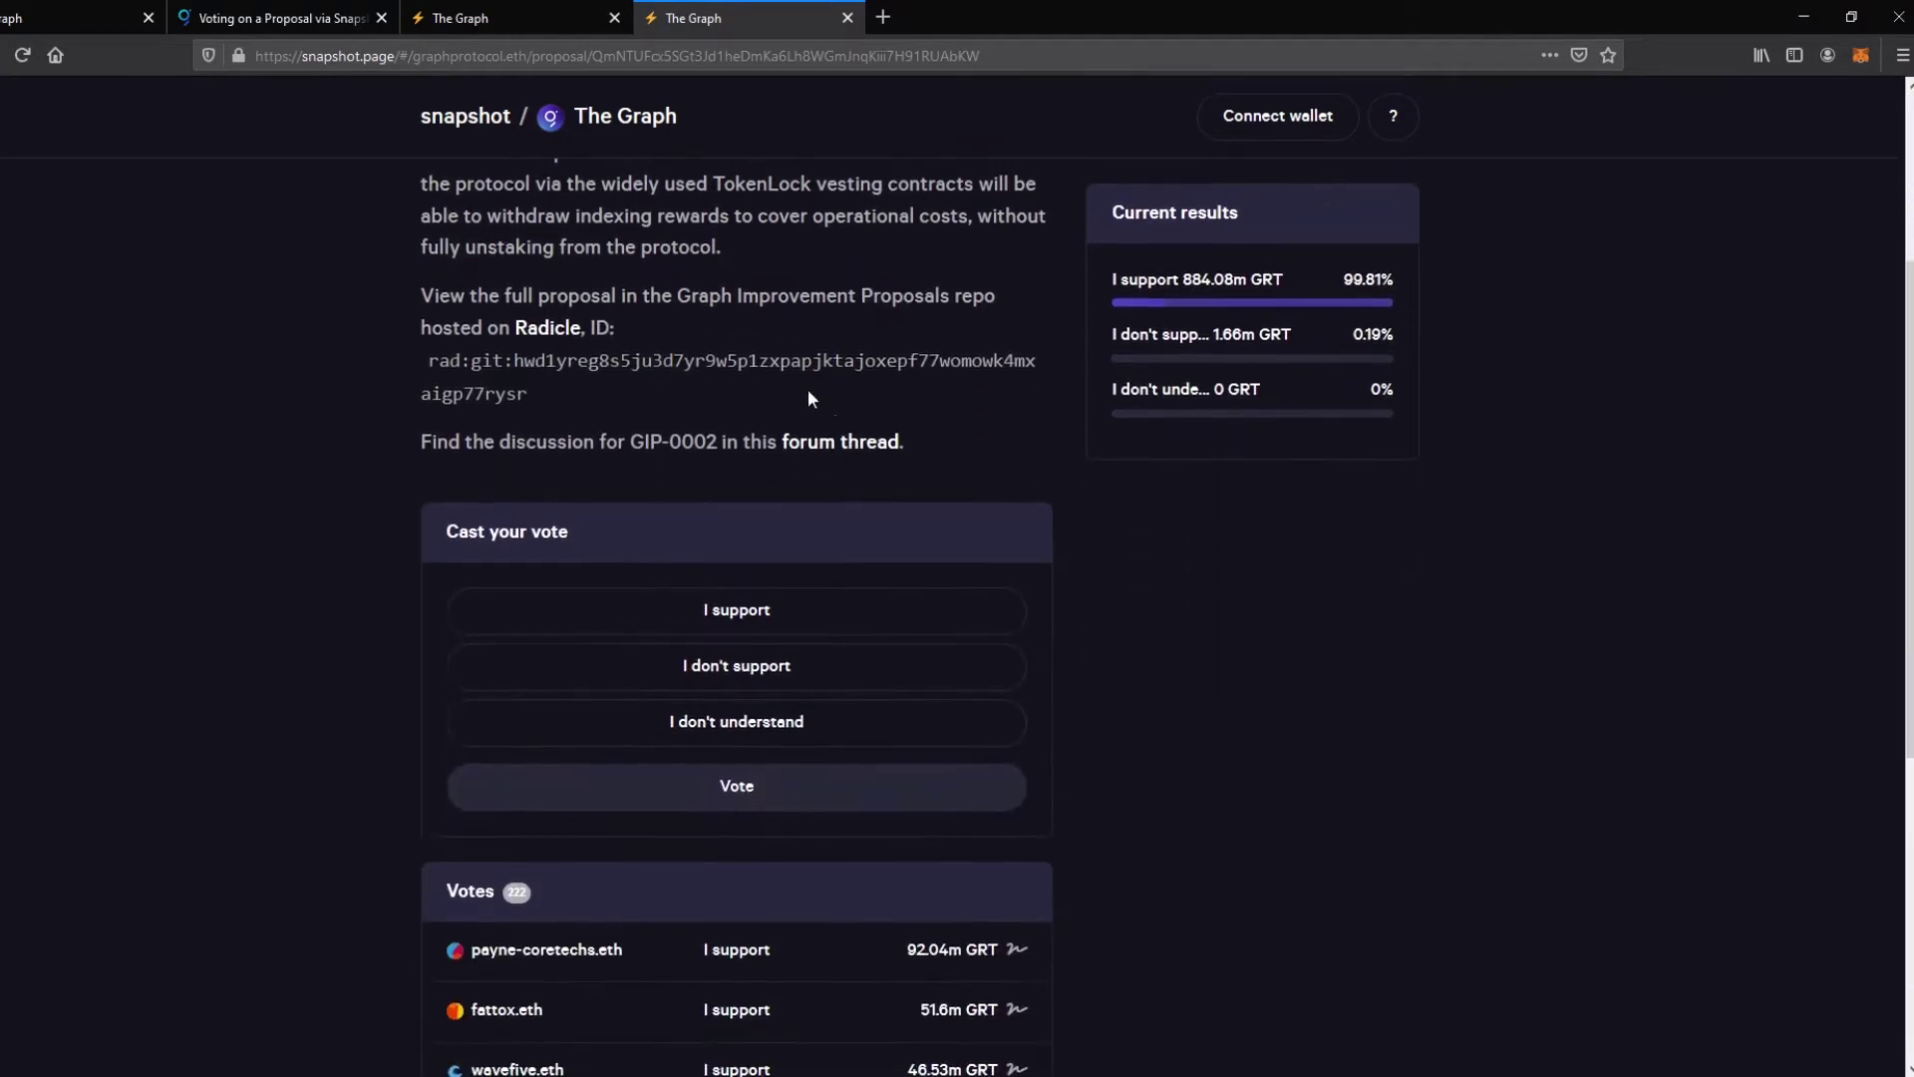
pyautogui.scroll(3, 808, 398)
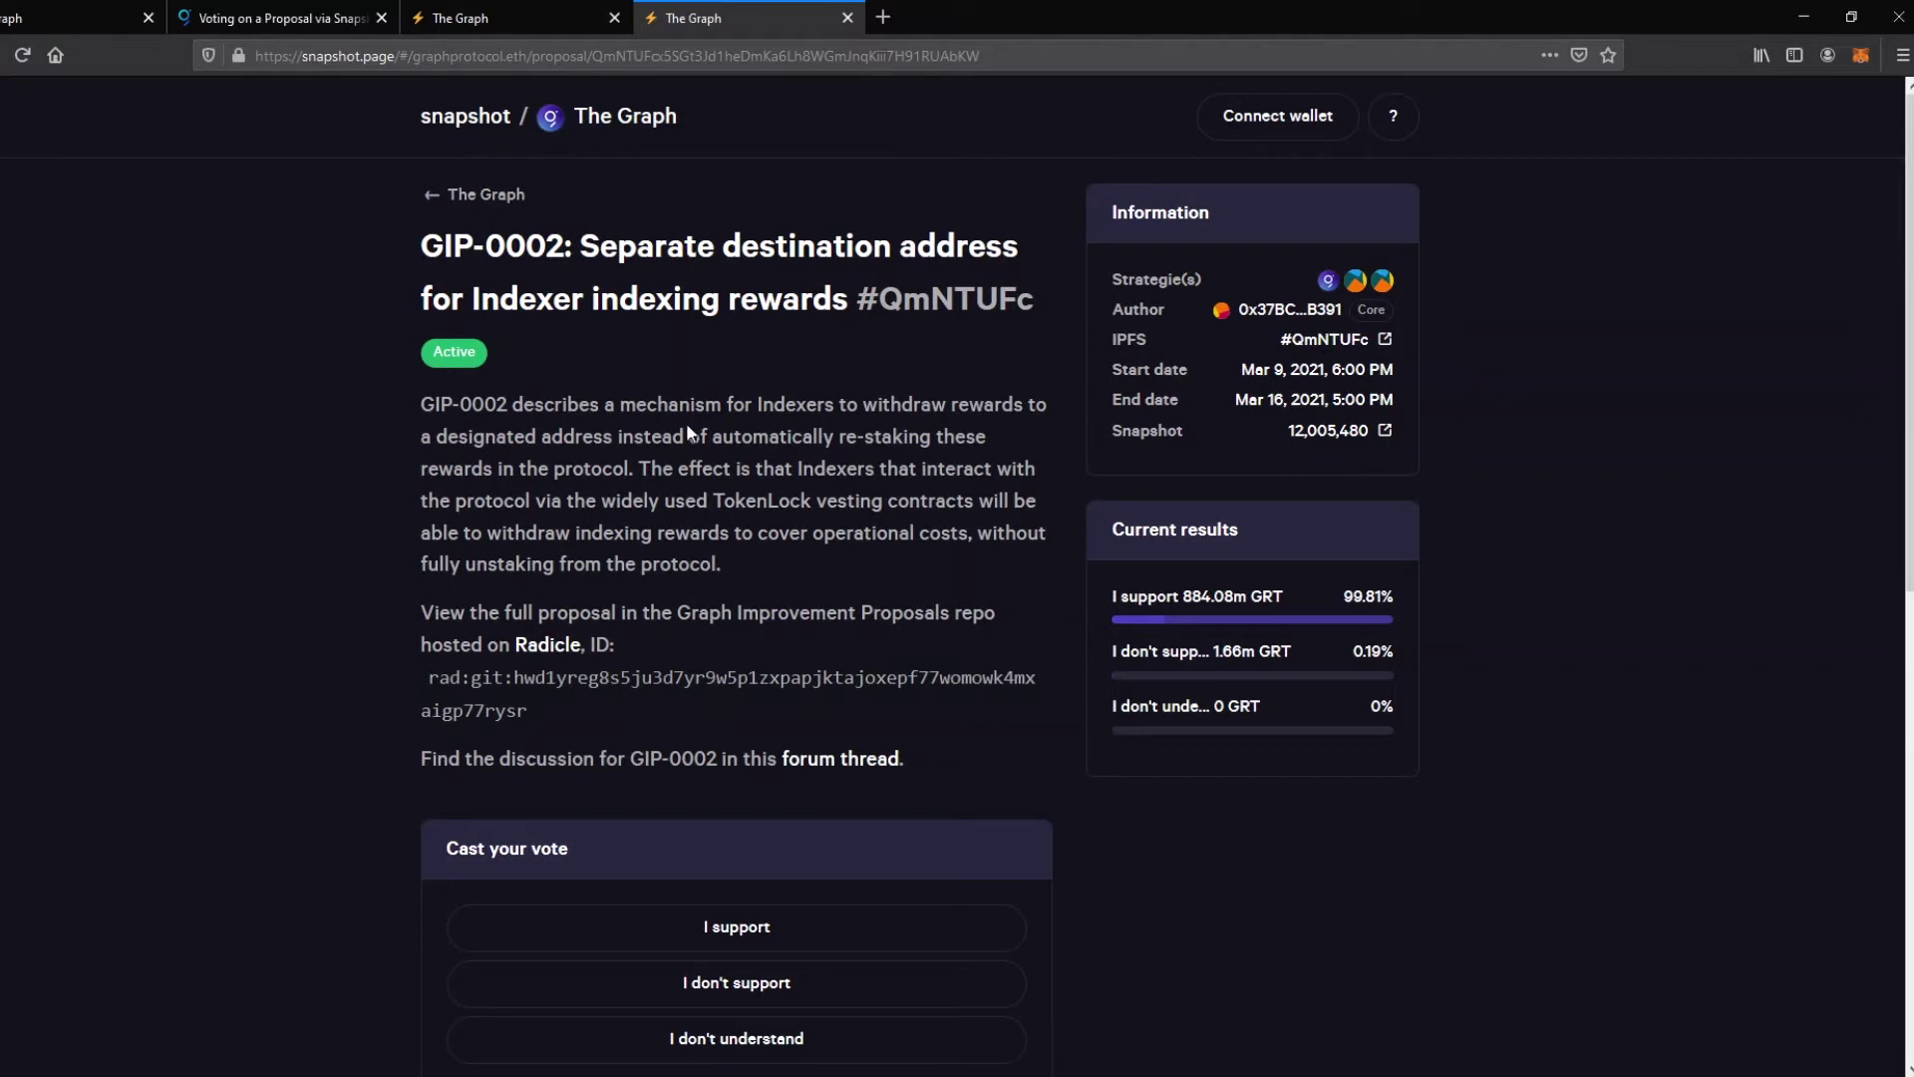
pyautogui.scroll(-2, 687, 432)
pyautogui.scroll(1, 764, 393)
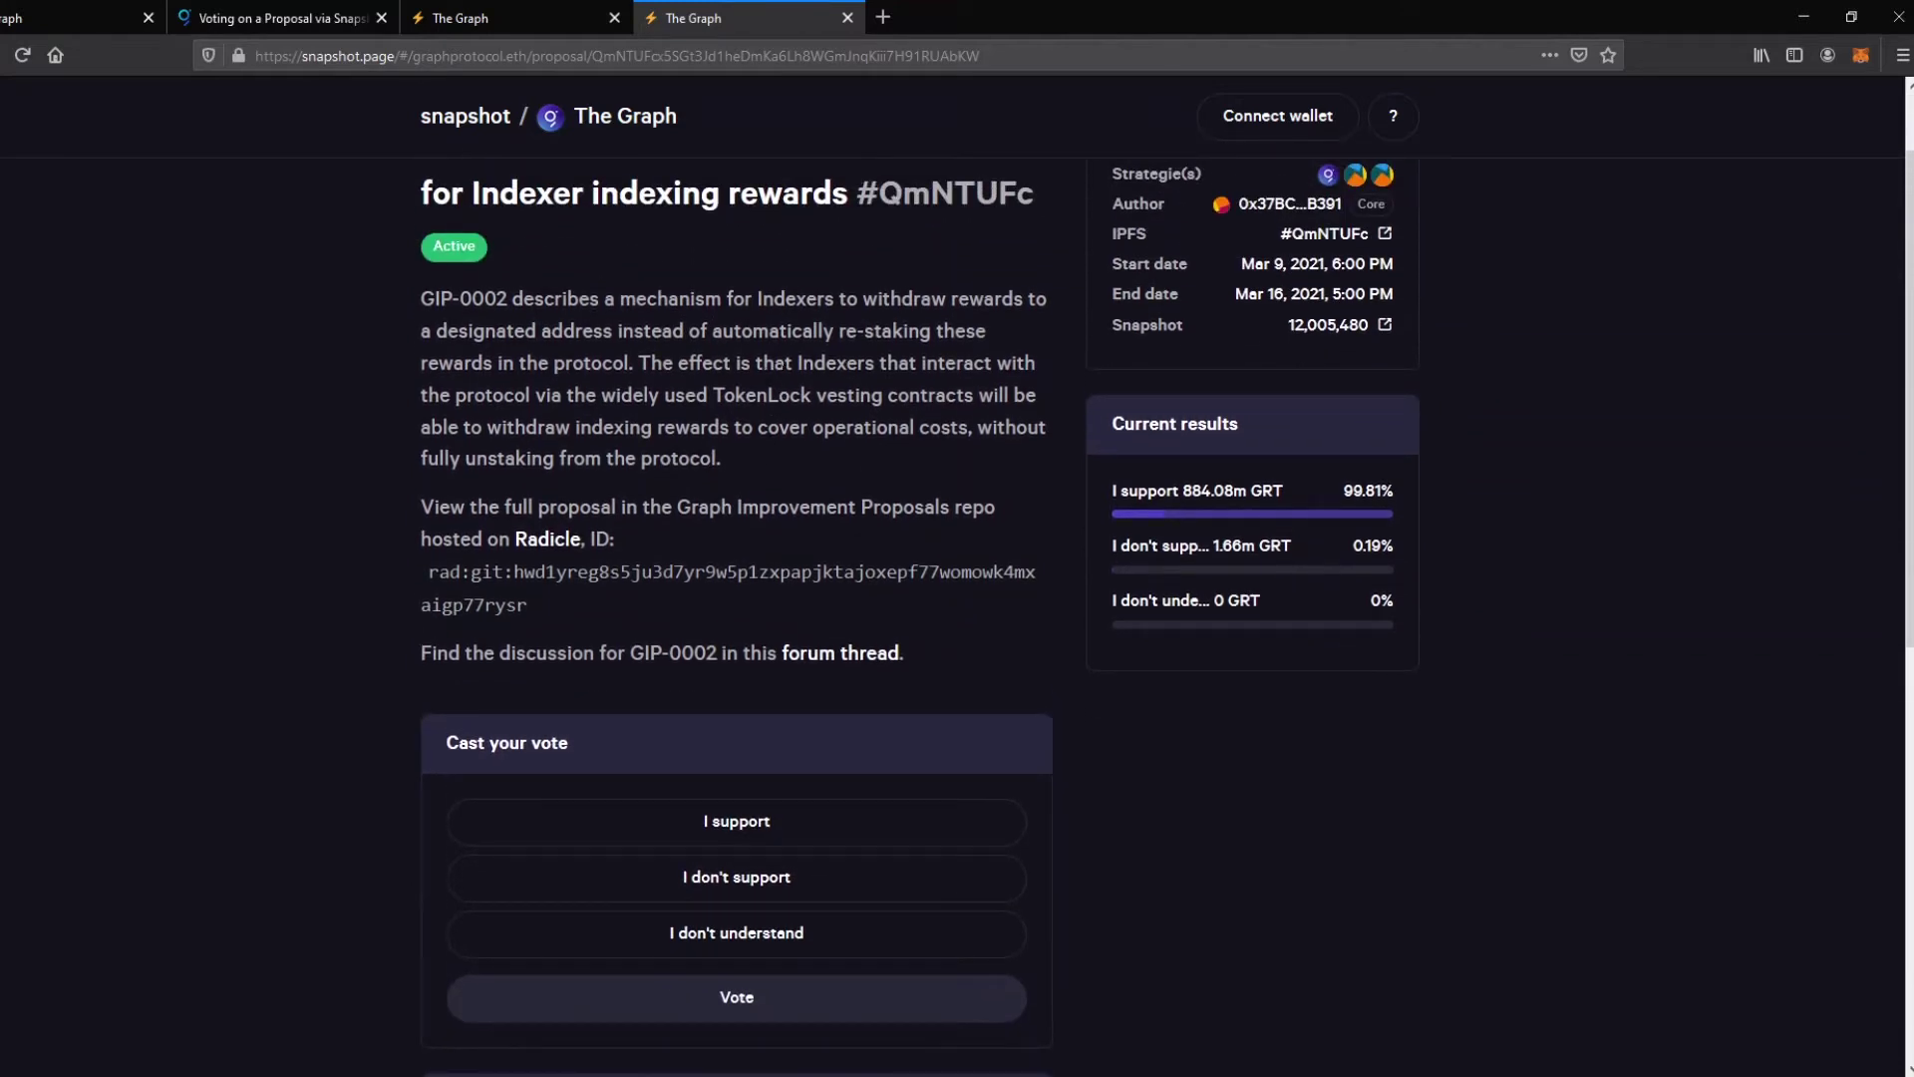
pyautogui.scroll(-2, 823, 523)
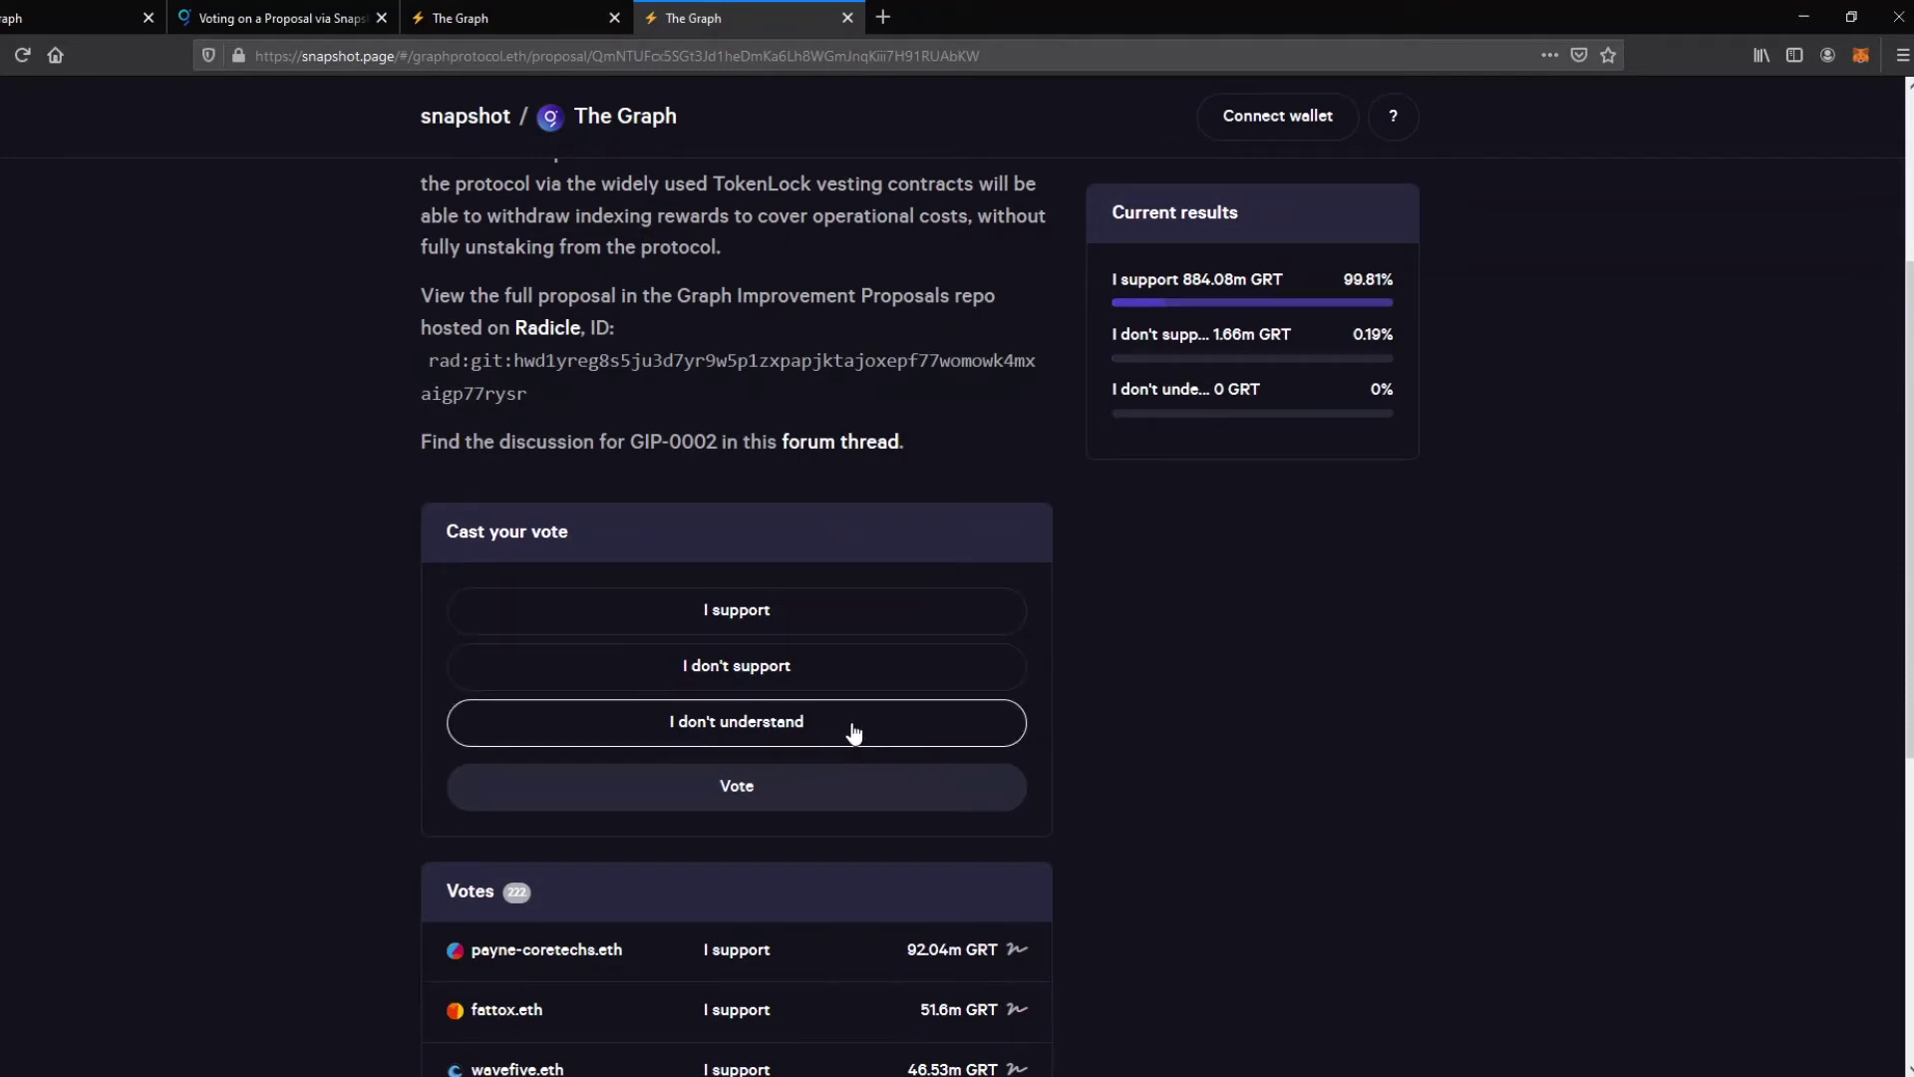
pyautogui.scroll(3, 826, 736)
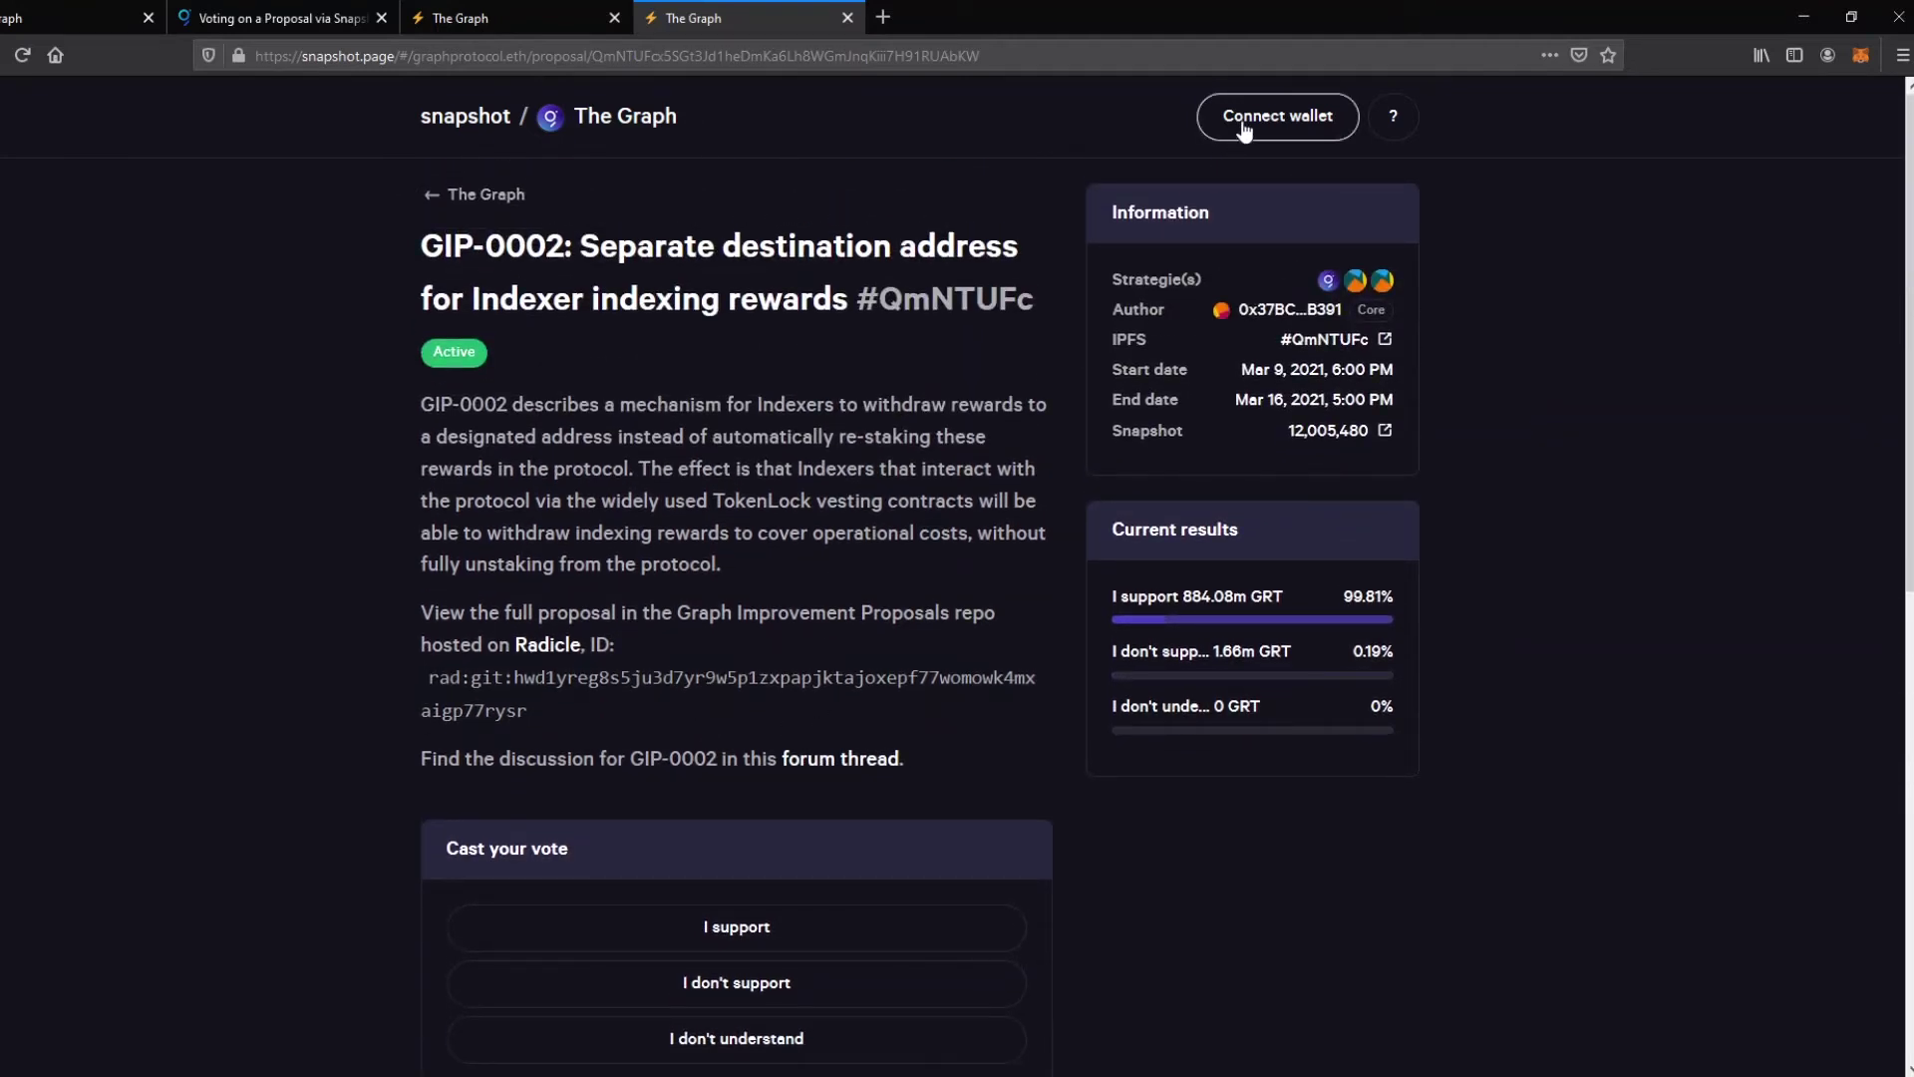
pyautogui.click(1241, 119)
# - Connect MetaMask, select 'I support' on GIP-0002, and submit the vote
pyautogui.click(920, 496)
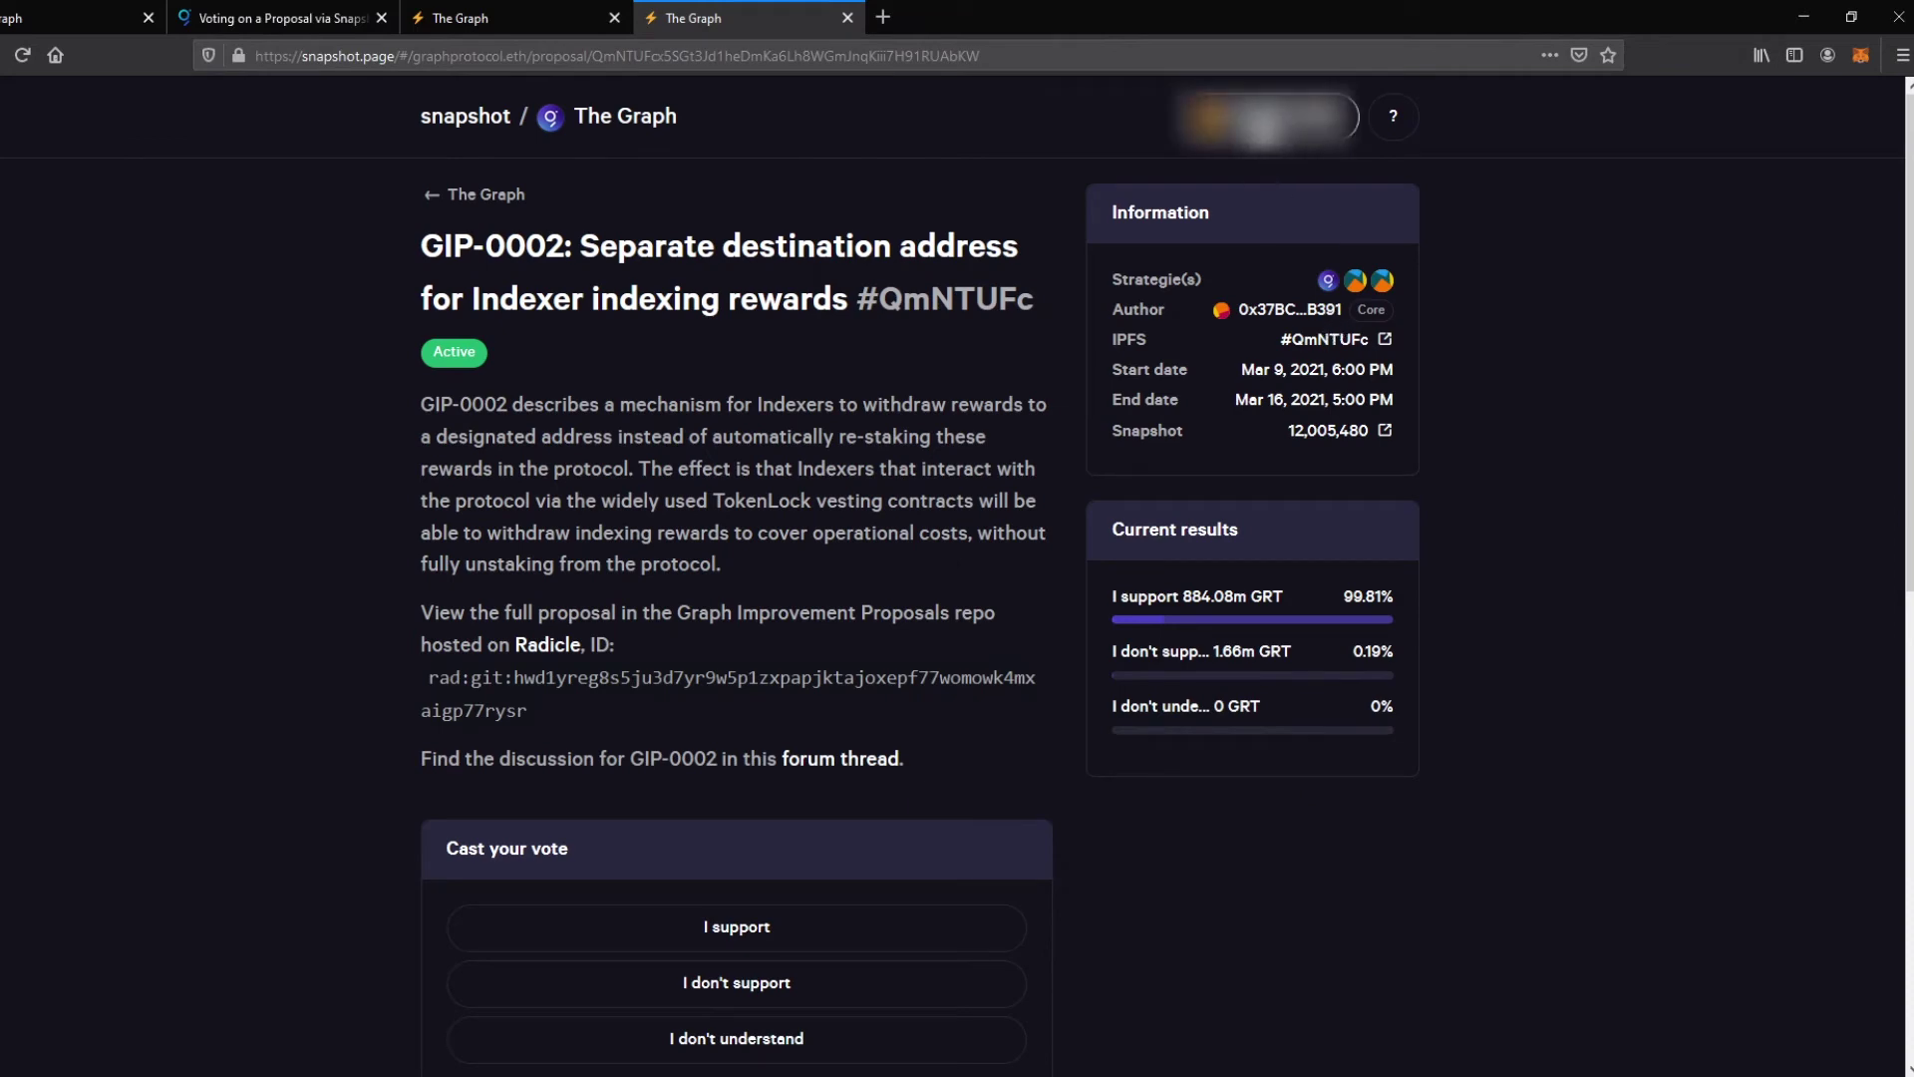
pyautogui.scroll(-5, 816, 462)
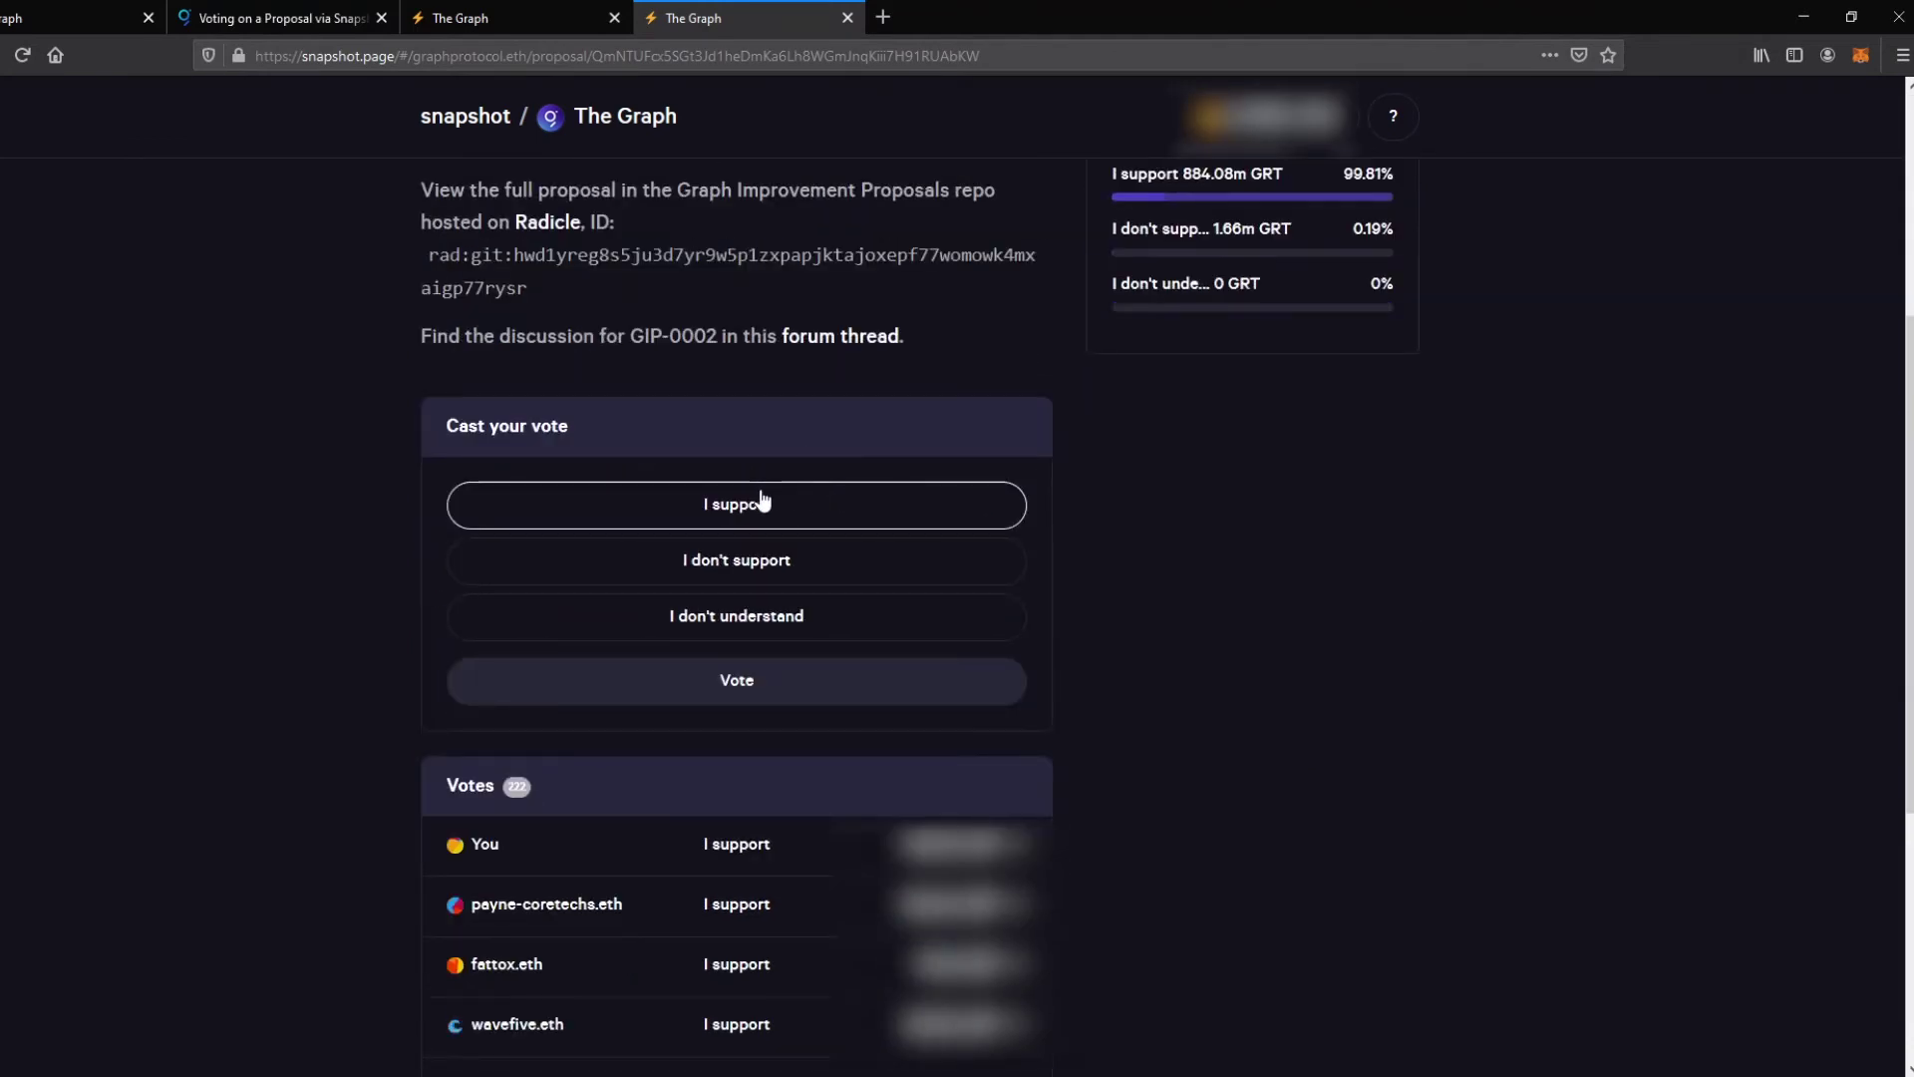
pyautogui.scroll(3, 733, 516)
pyautogui.scroll(1, 697, 650)
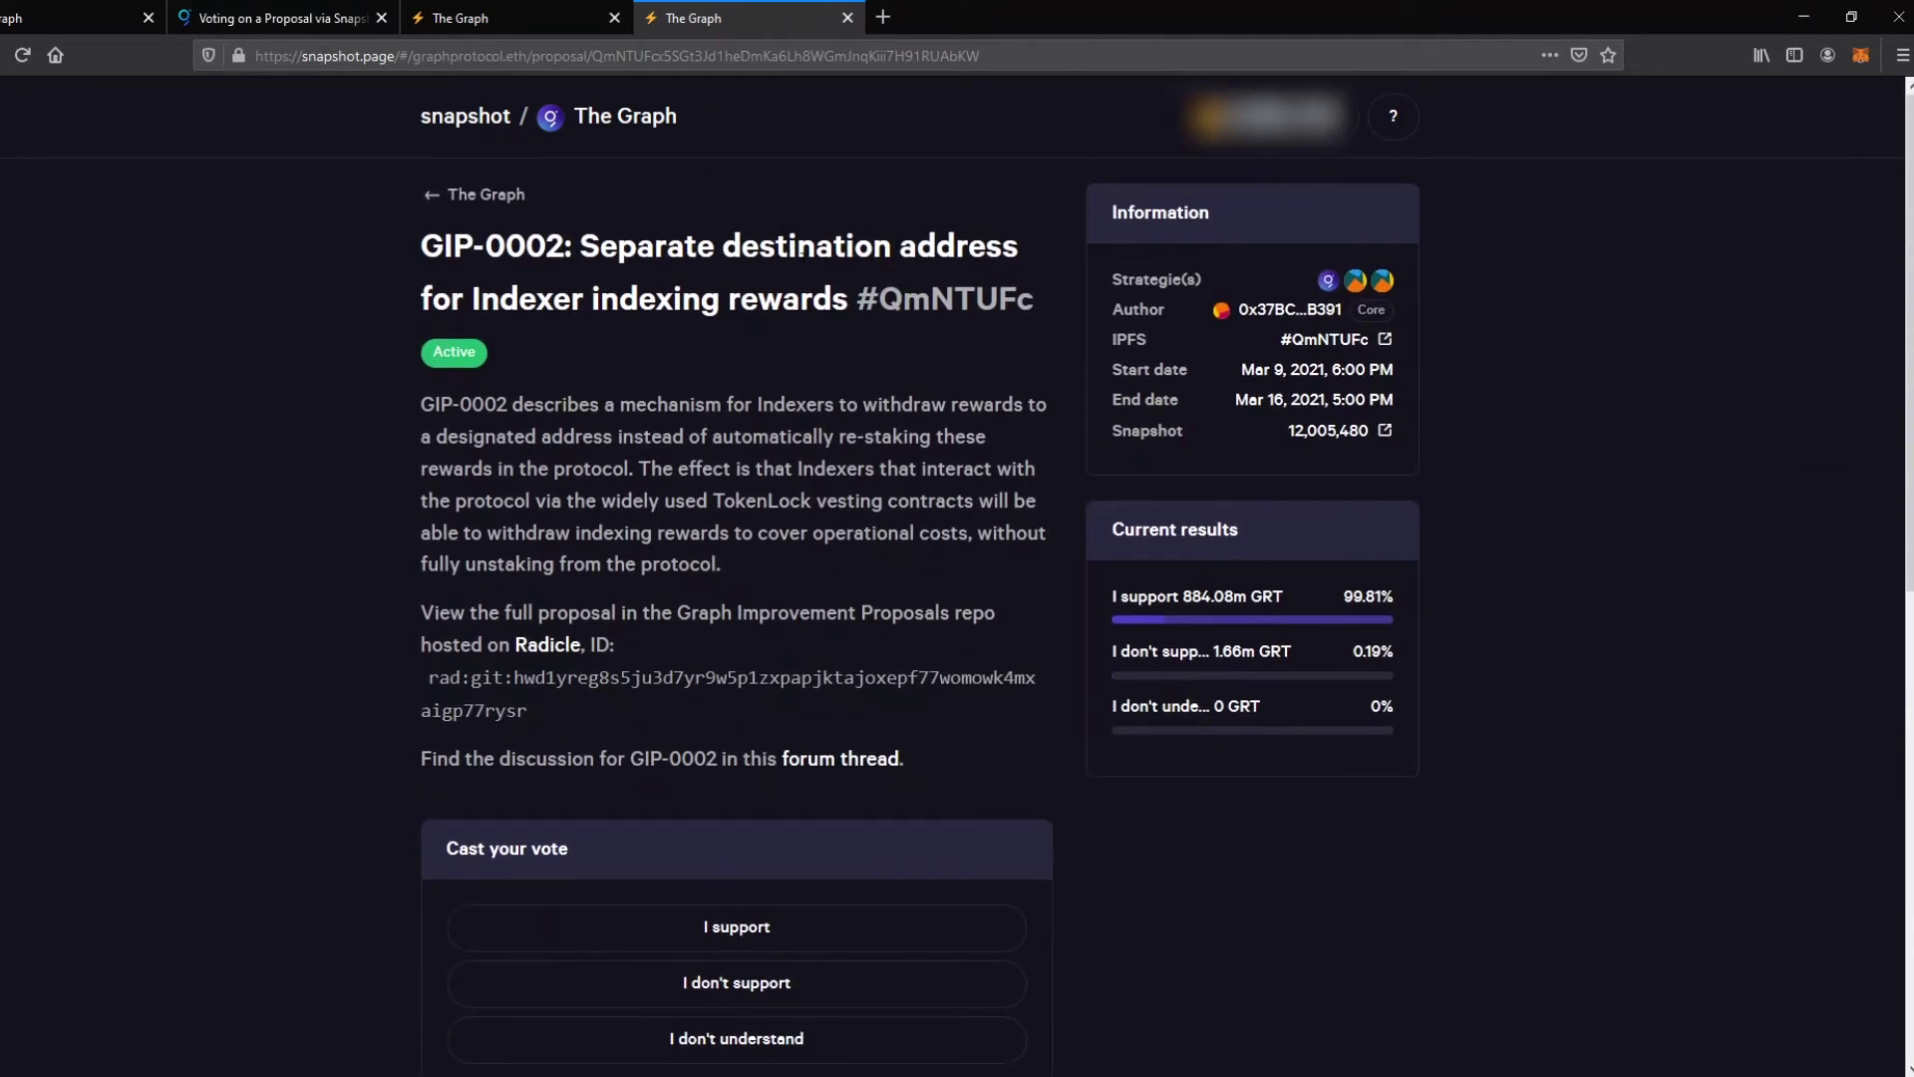
pyautogui.scroll(-1, 894, 550)
pyautogui.scroll(1, 887, 553)
pyautogui.scroll(-2, 801, 671)
pyautogui.click(799, 725)
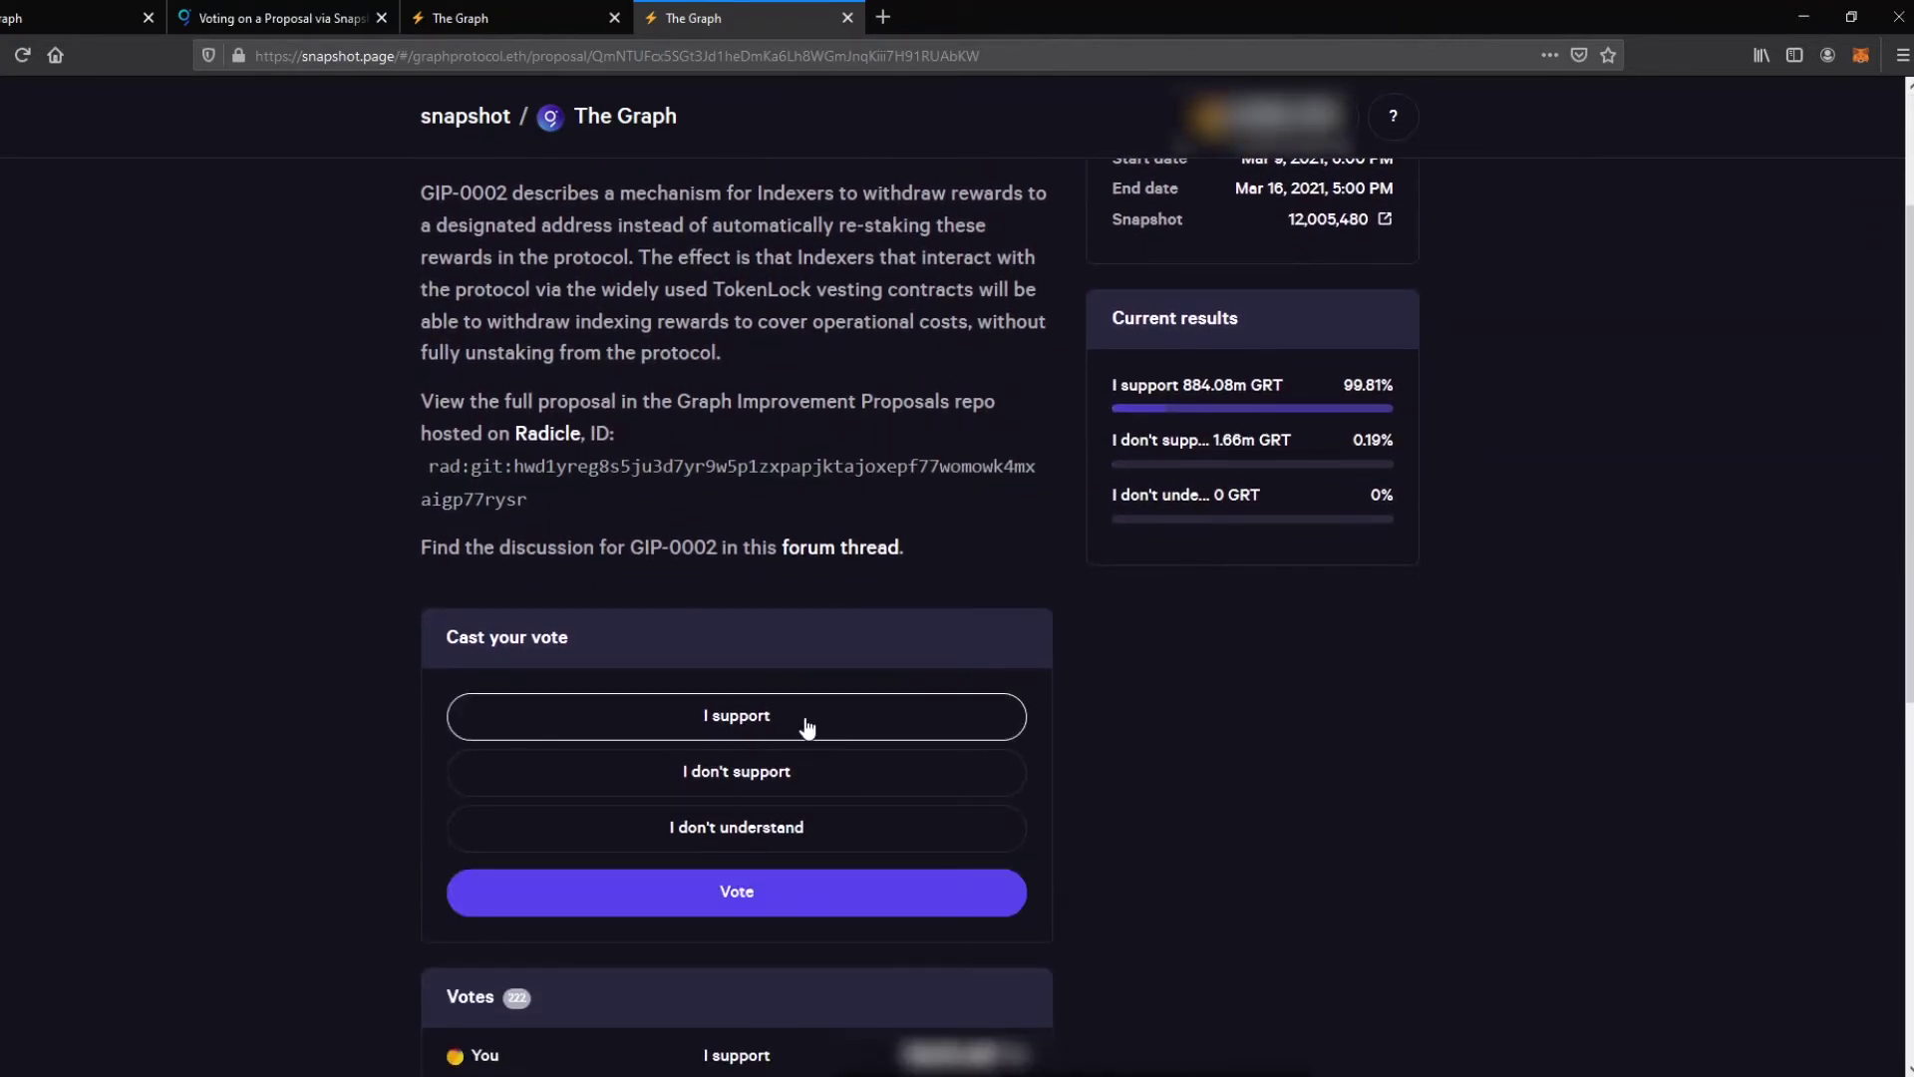
pyautogui.click(785, 893)
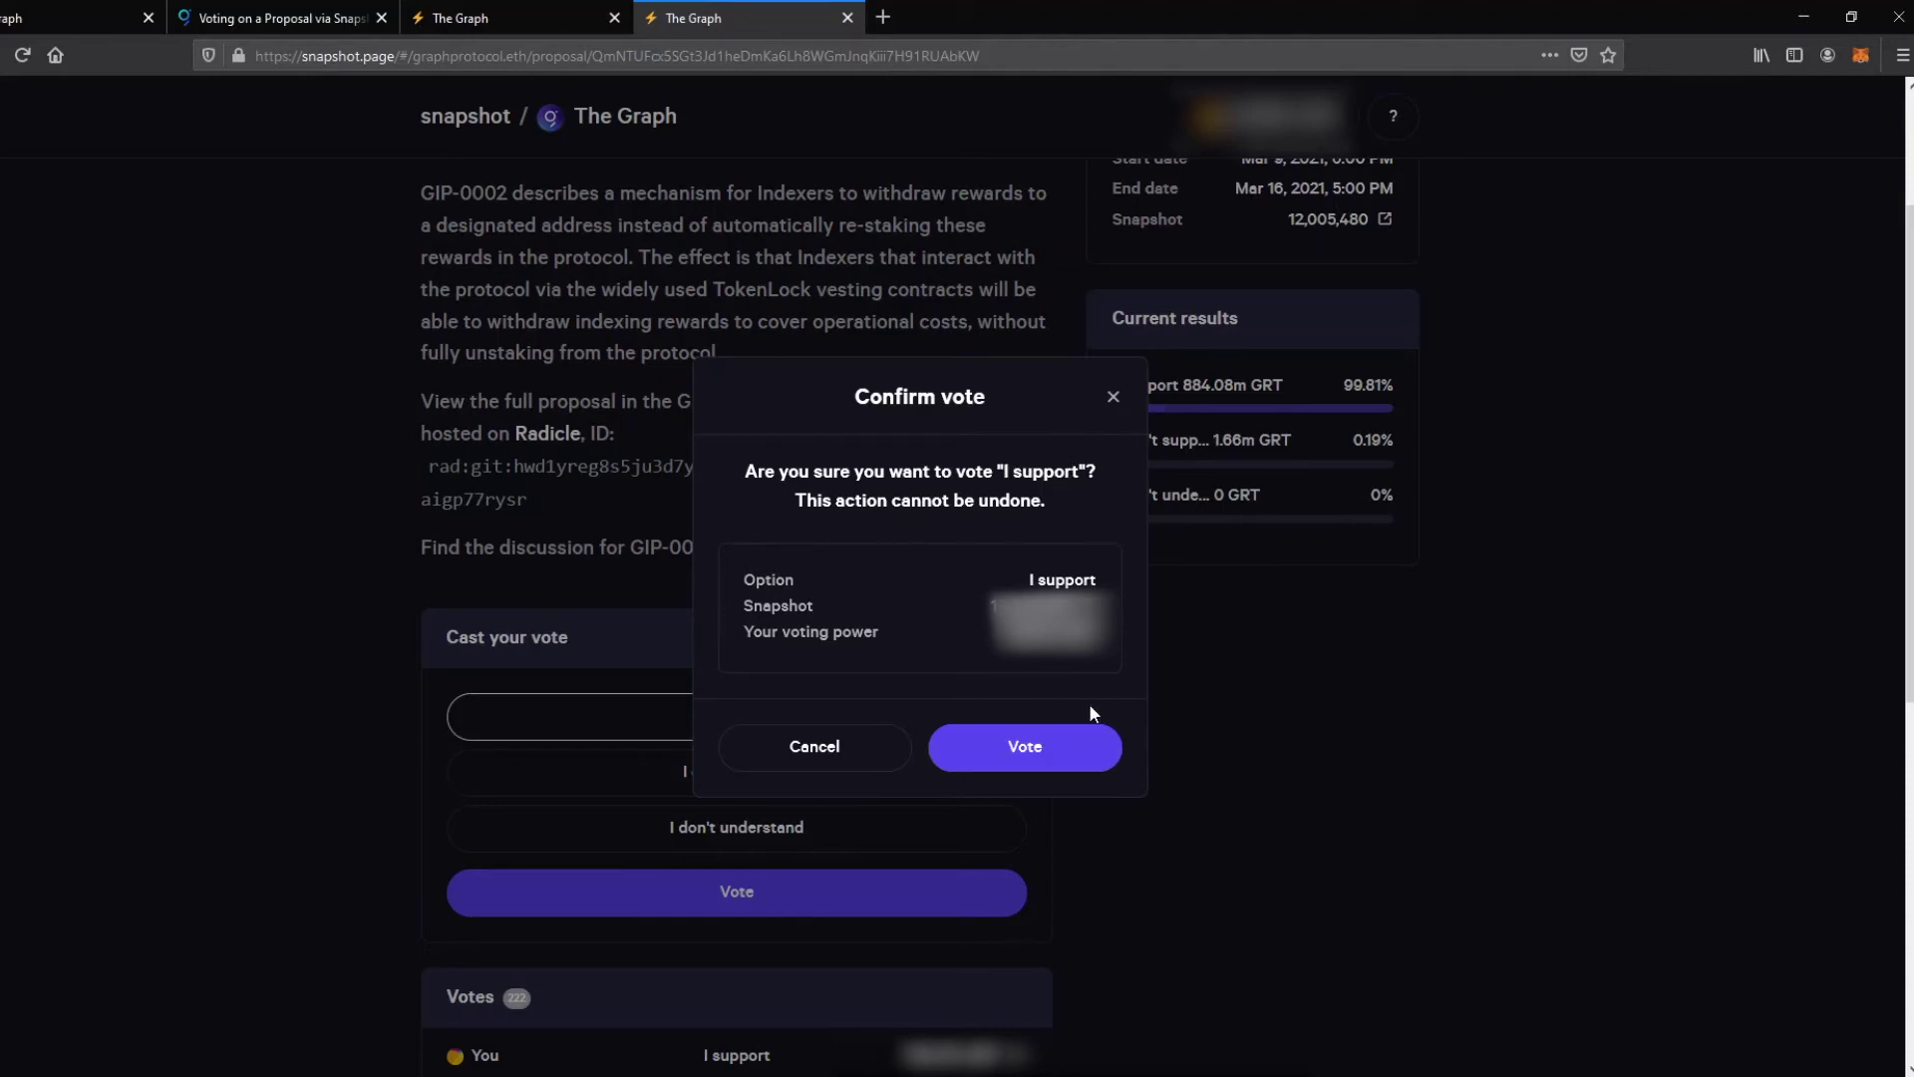
# - Confirm the 'I support' vote on GIP-0002 and sign the MetaMask signature request
pyautogui.click(1042, 753)
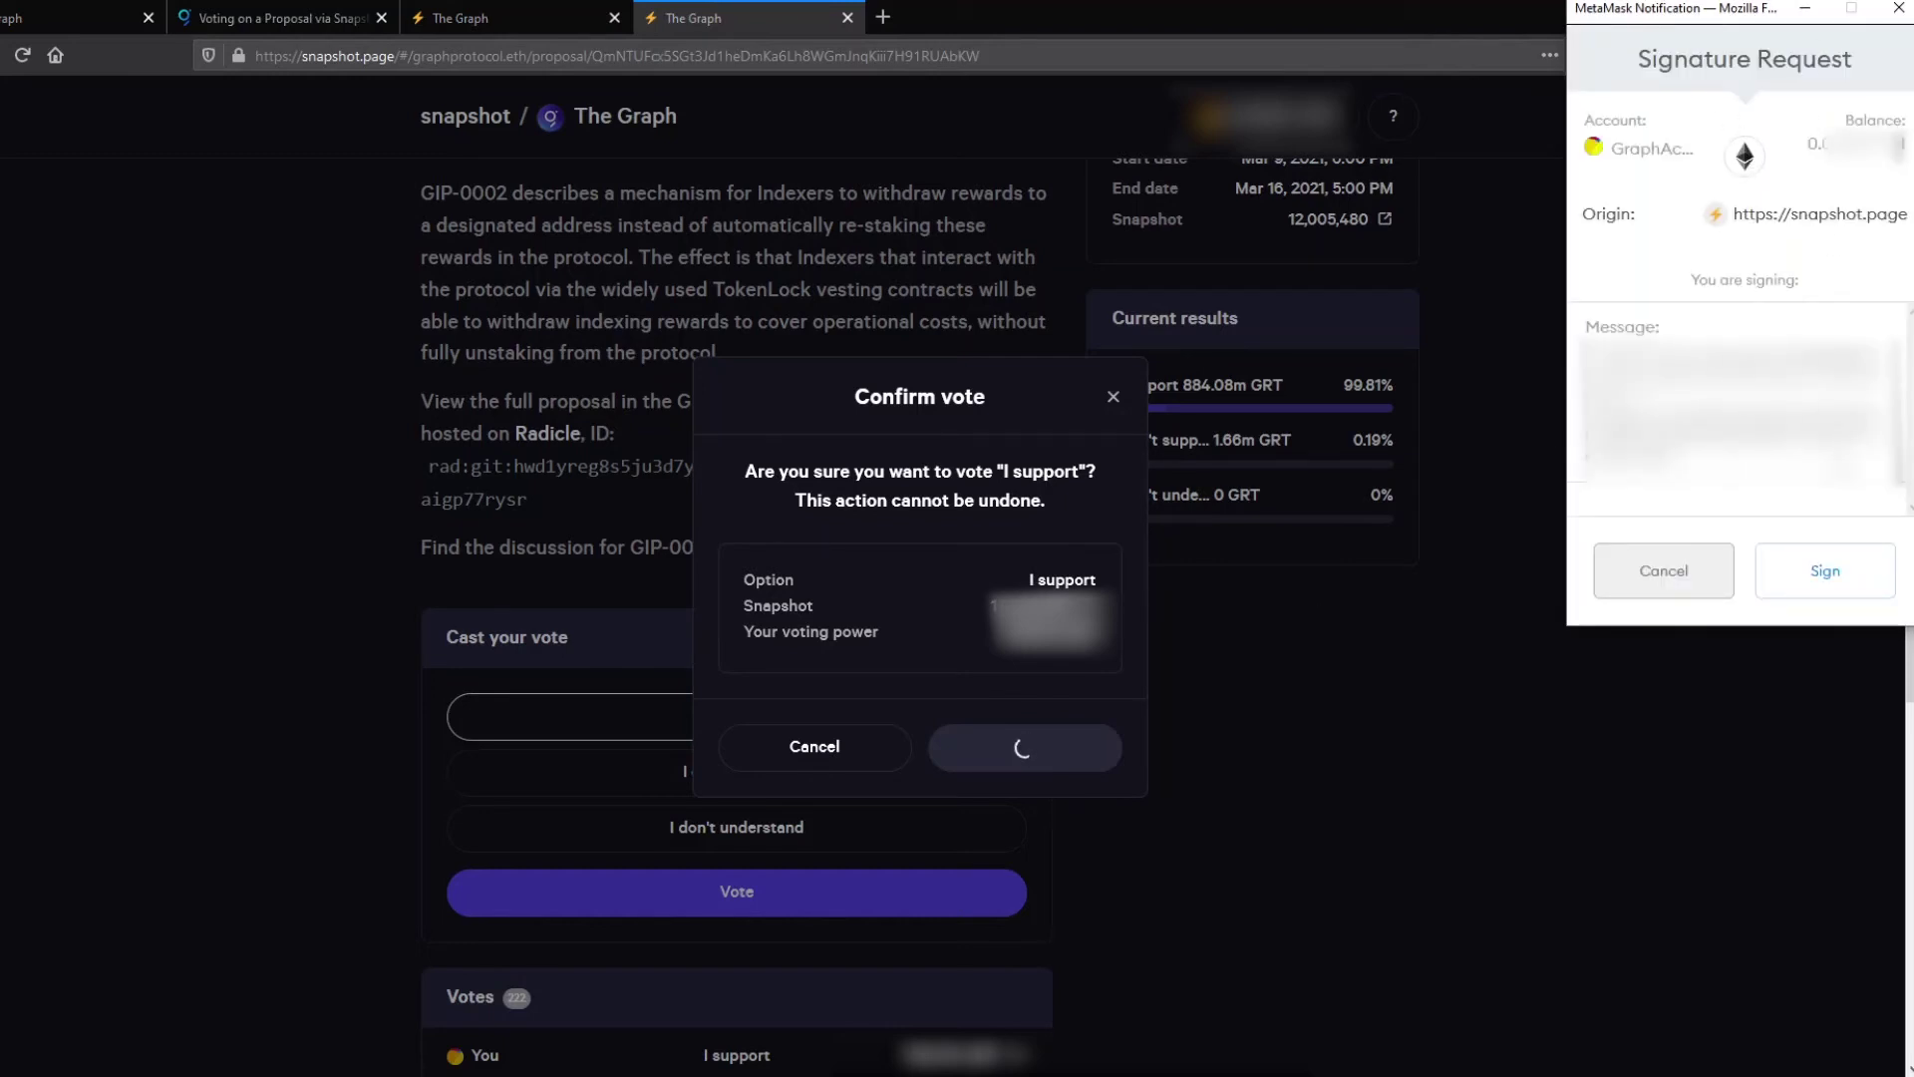
pyautogui.click(1827, 571)
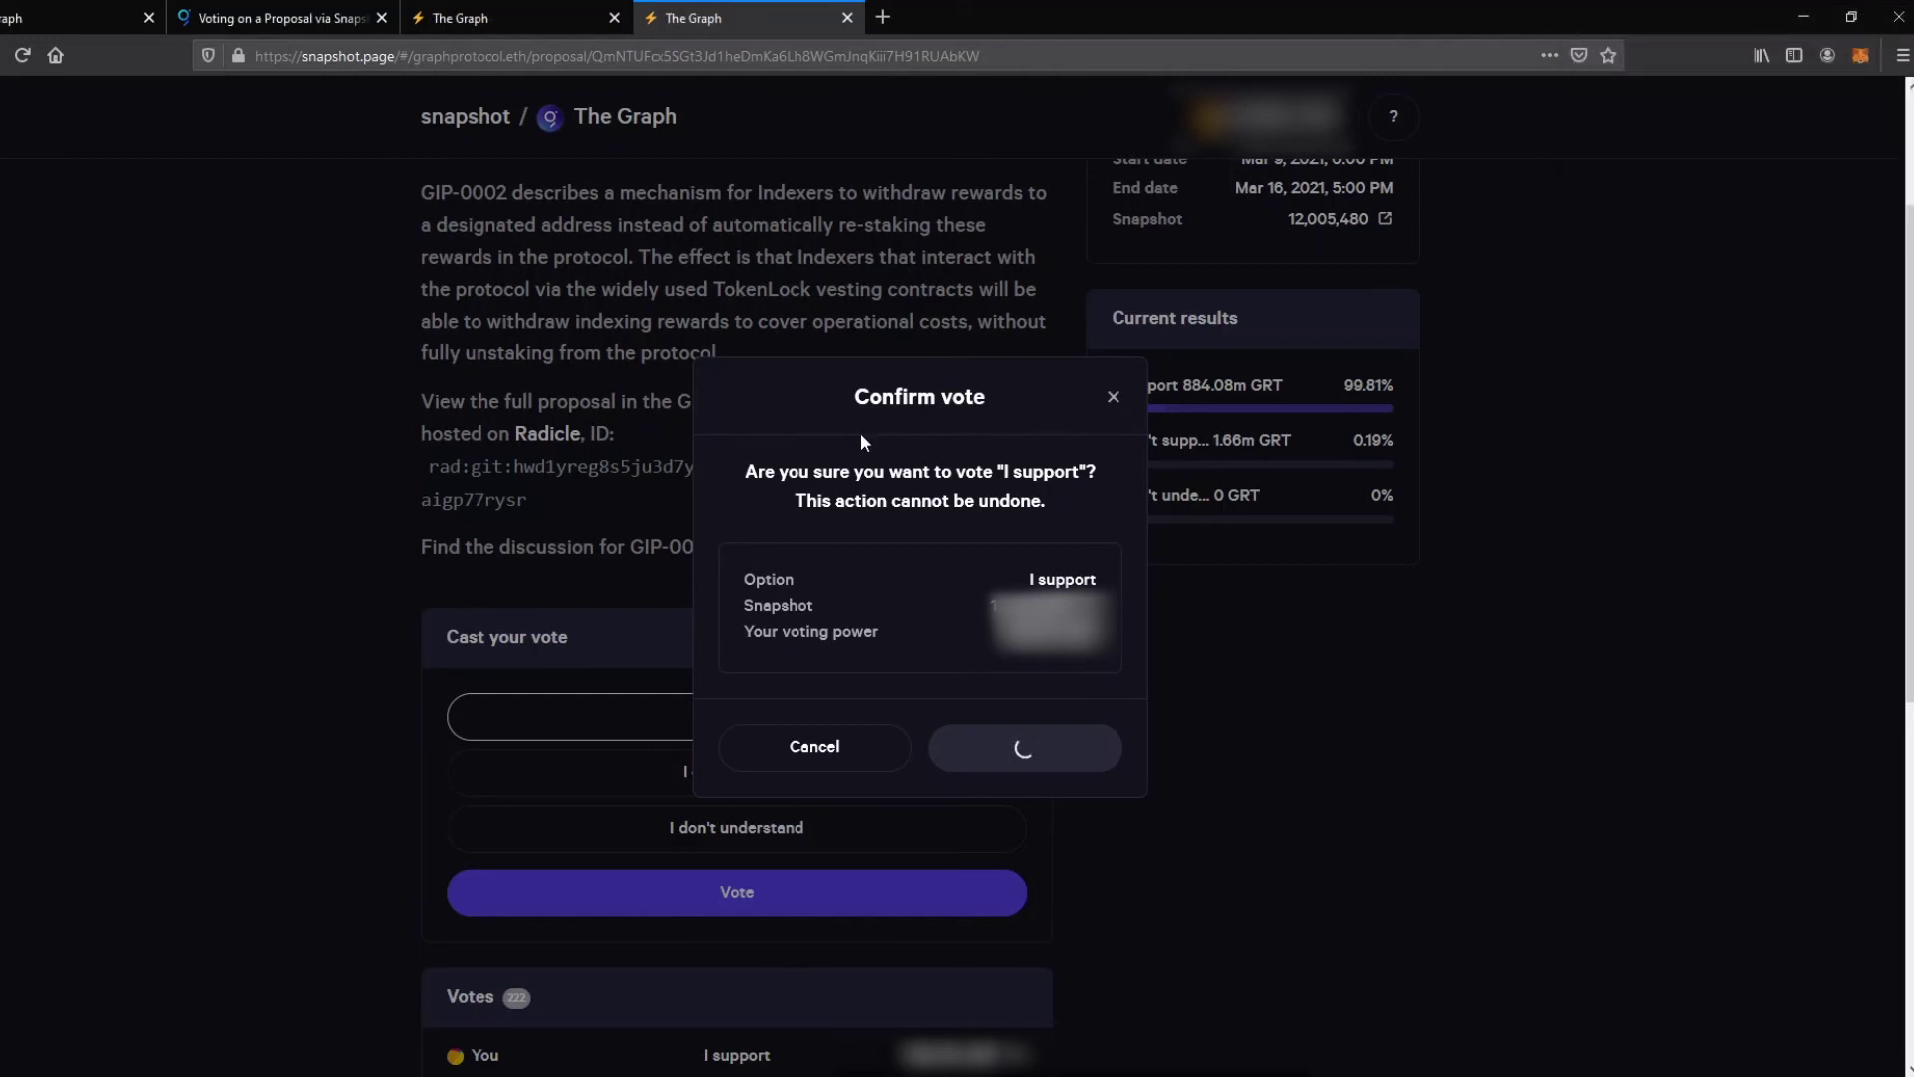
pyautogui.scroll(-1, 1155, 801)
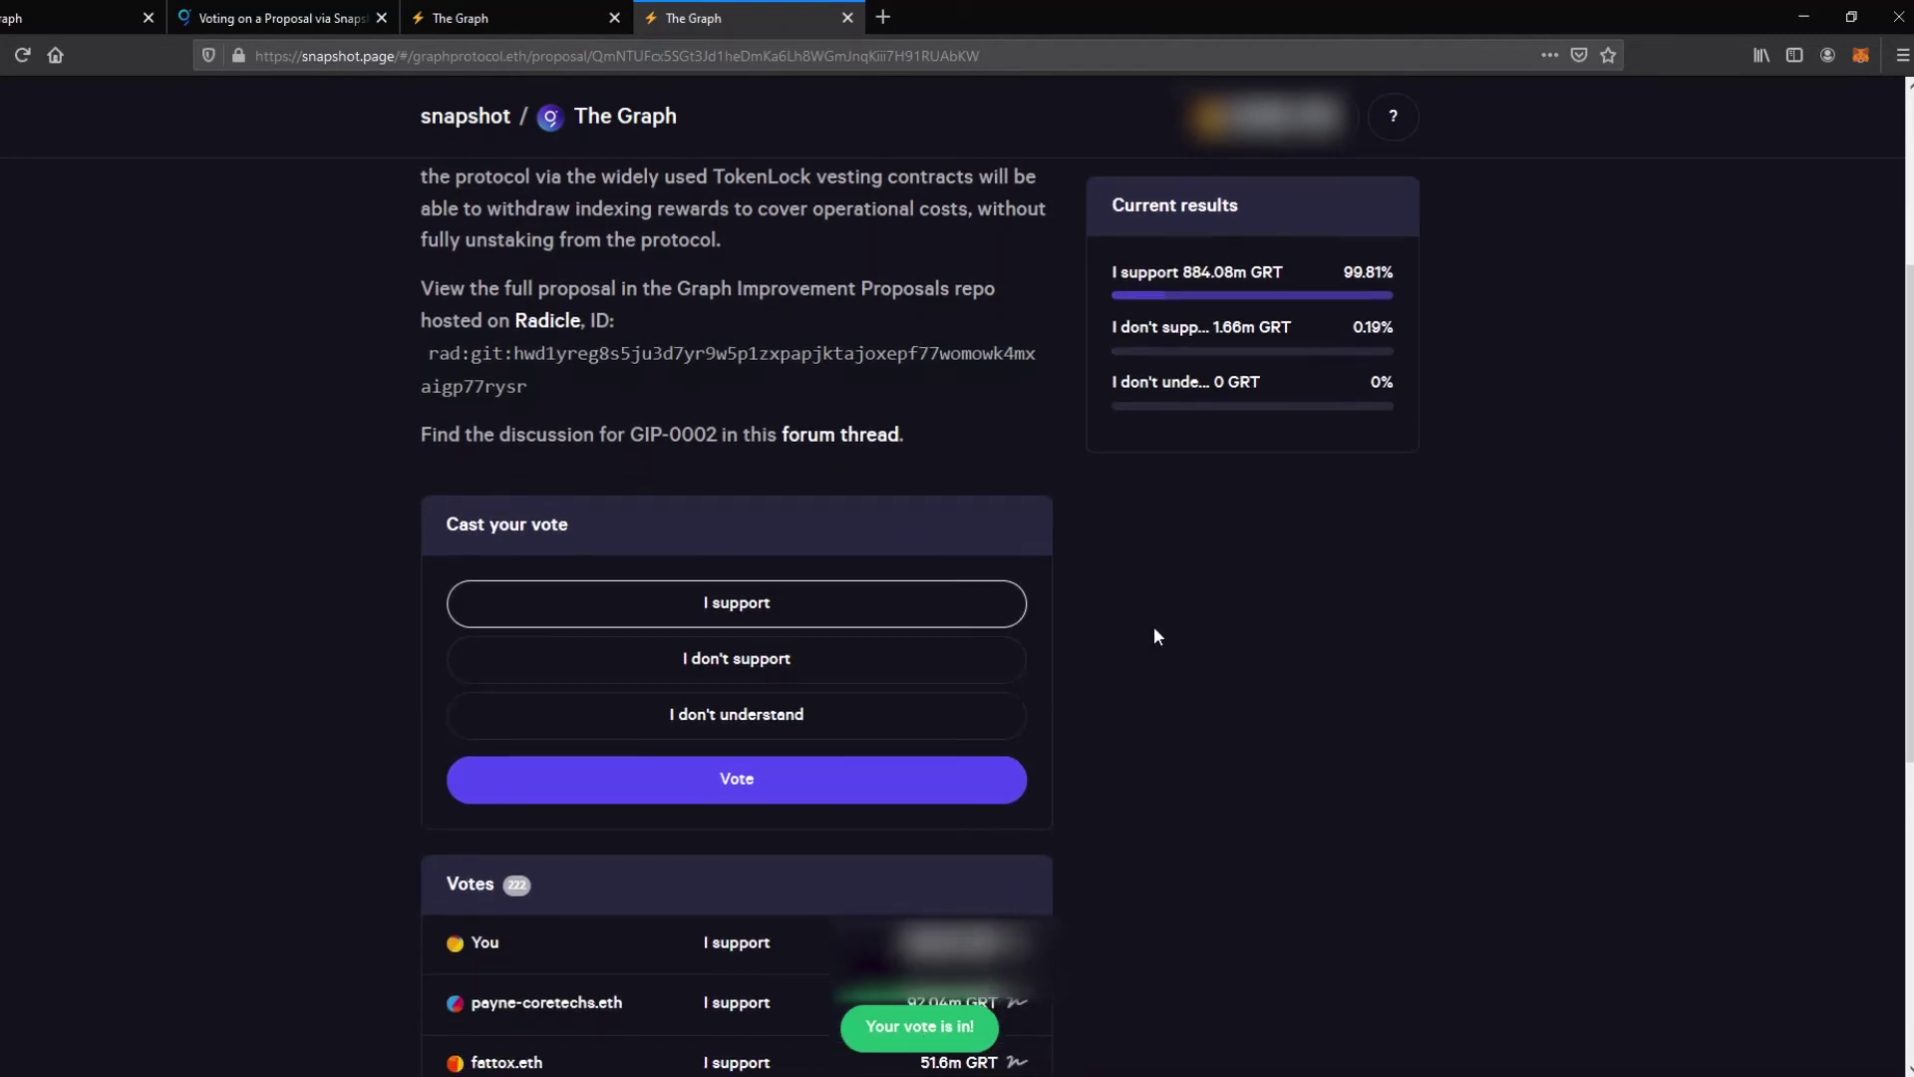
pyautogui.scroll(-2, 1160, 623)
pyautogui.scroll(-1, 1170, 619)
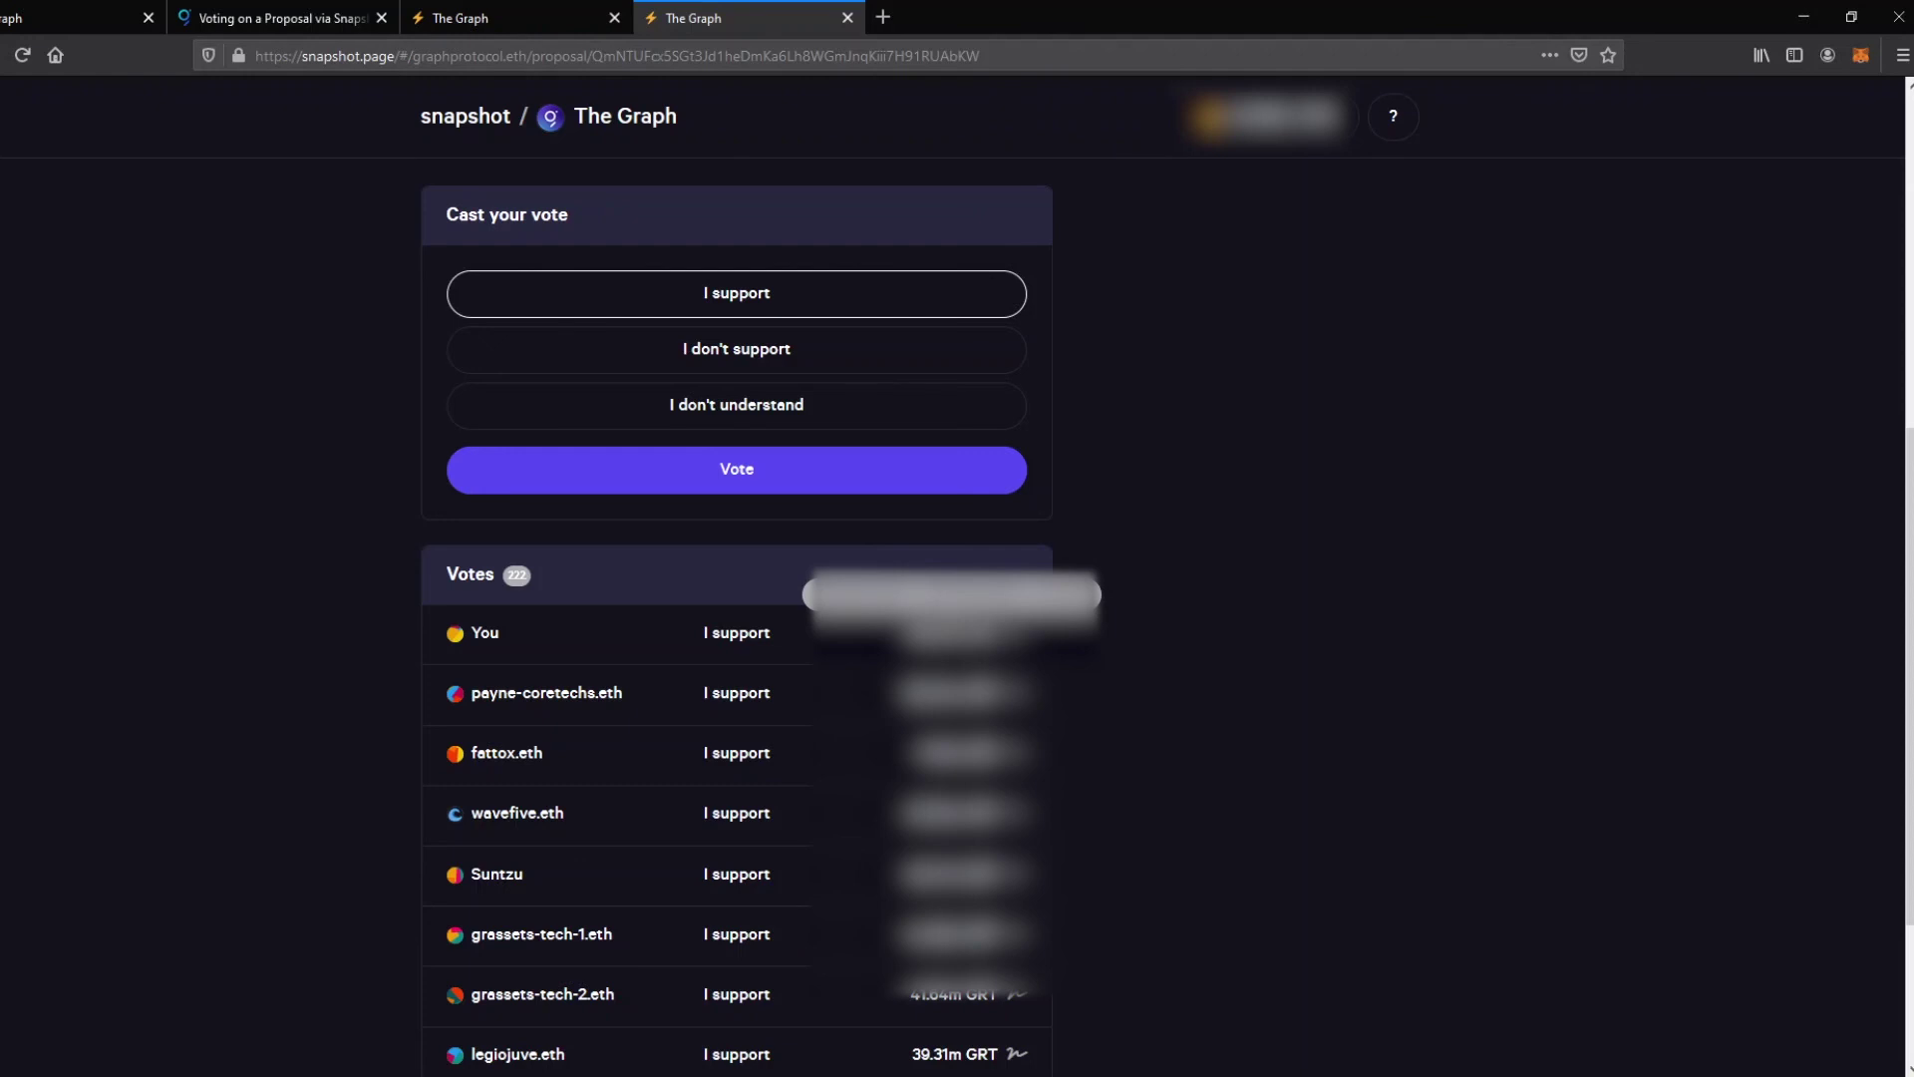
pyautogui.scroll(2, 991, 640)
pyautogui.scroll(3, 991, 641)
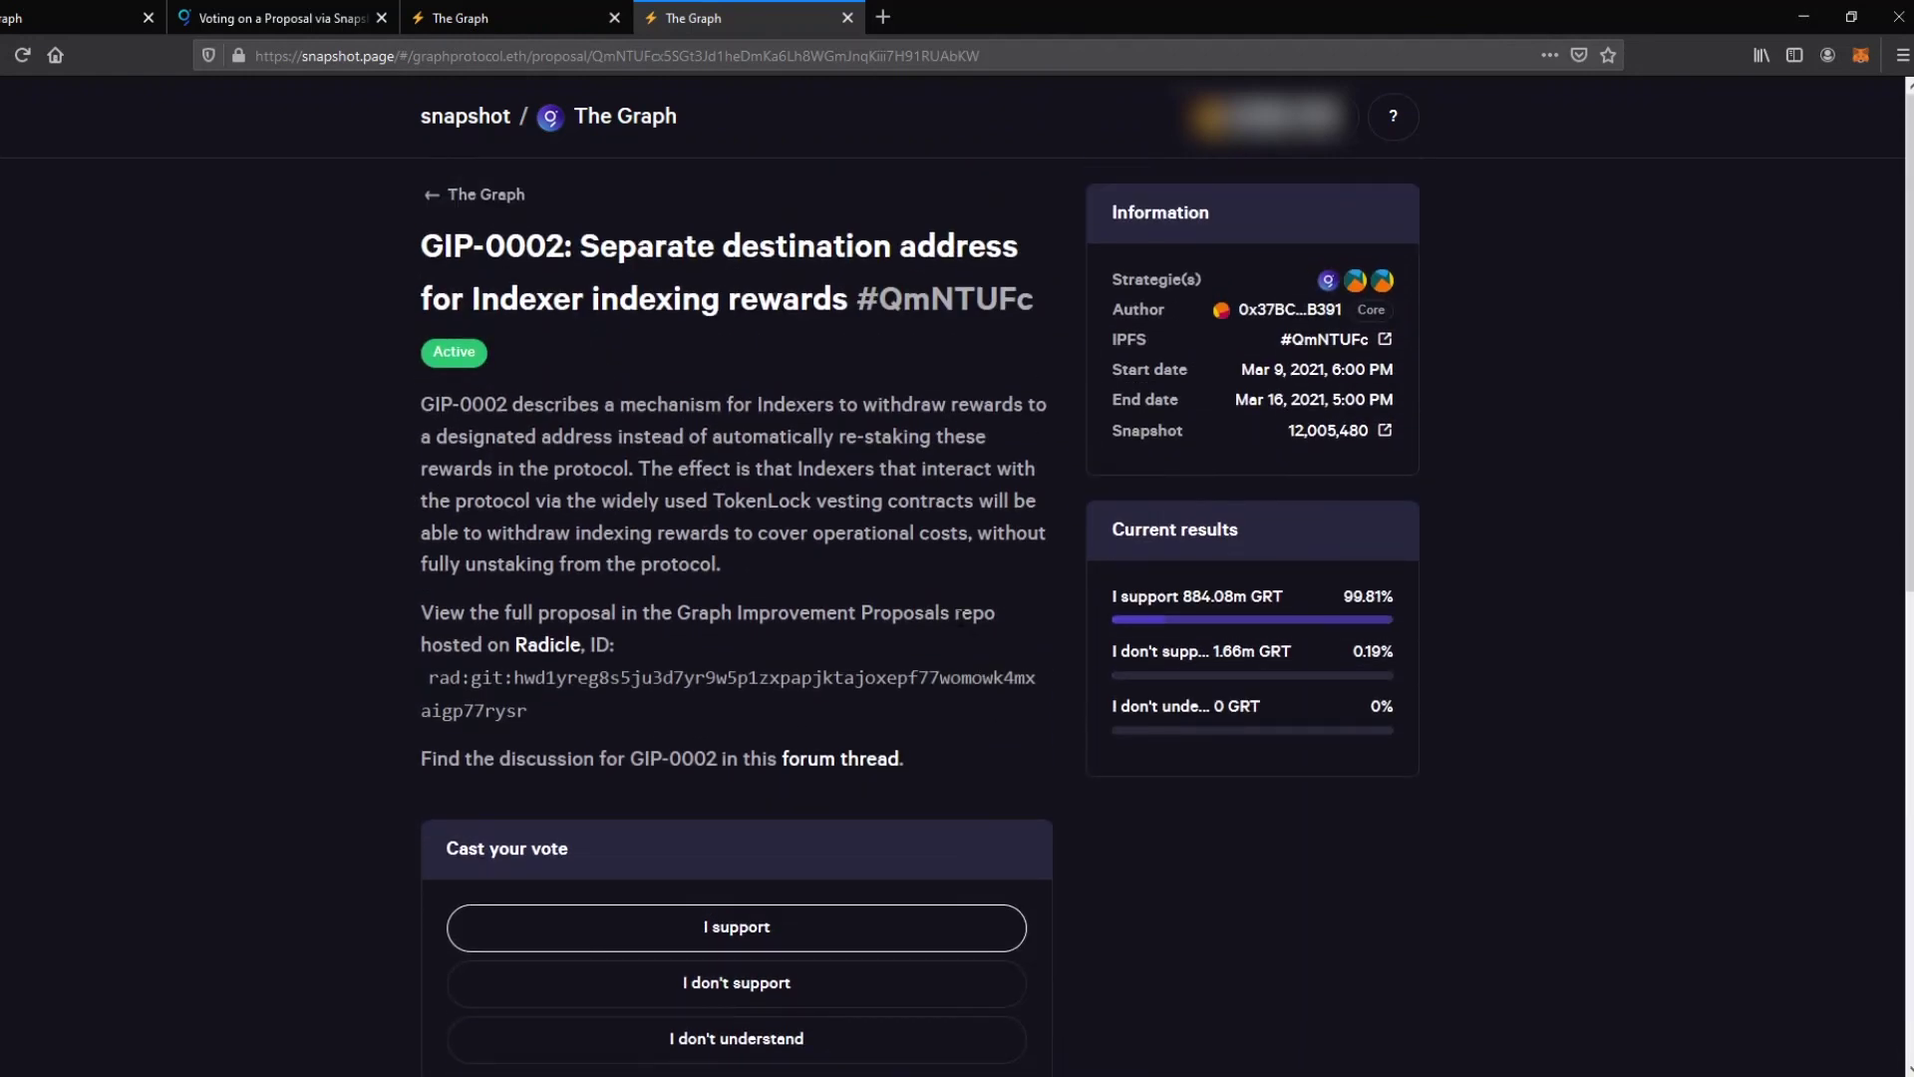